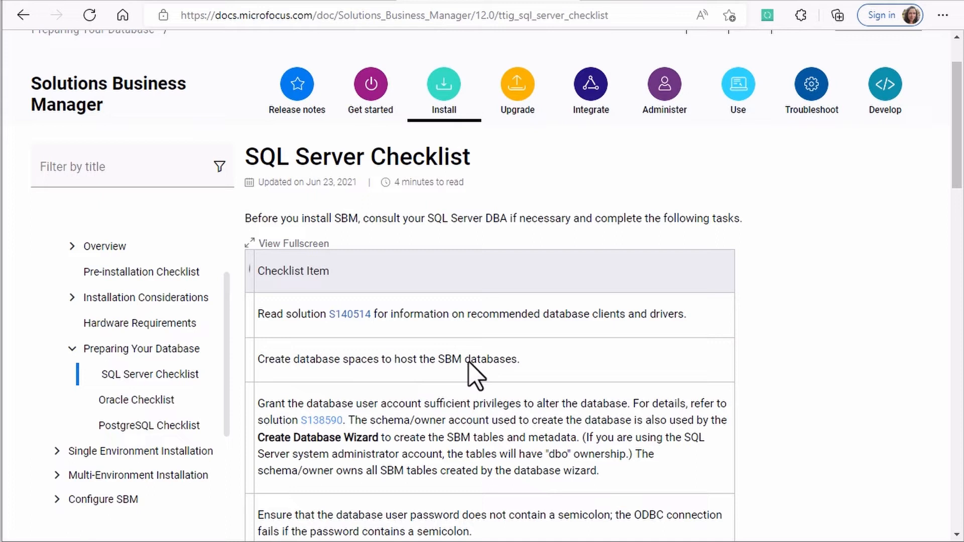
Review the SQL Server Checklist items, including database user privileges, password and naming restrictions, replication and collation settings
{"action": "scroll", "coordinate": [475, 375], "scroll_direction": "down", "scroll_amount": 2}
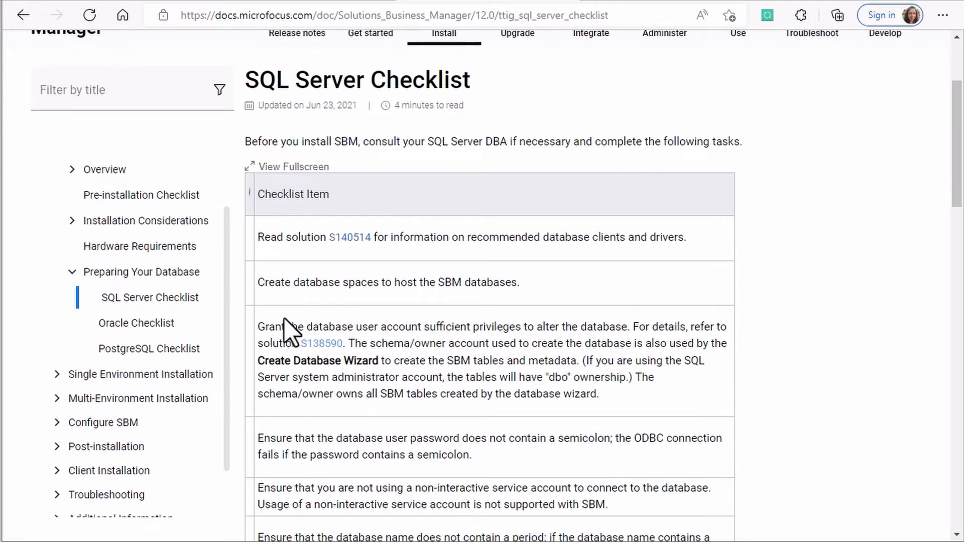
{"action": "left_click_drag", "start_coordinate": [342, 328], "coordinate": [534, 329]}
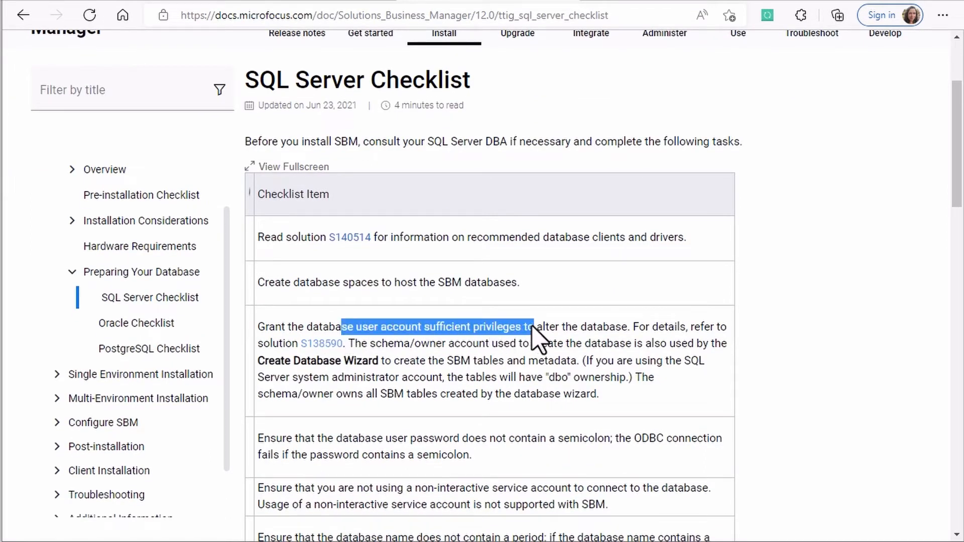
{"action": "scroll", "coordinate": [535, 336], "scroll_direction": "down", "scroll_amount": 2}
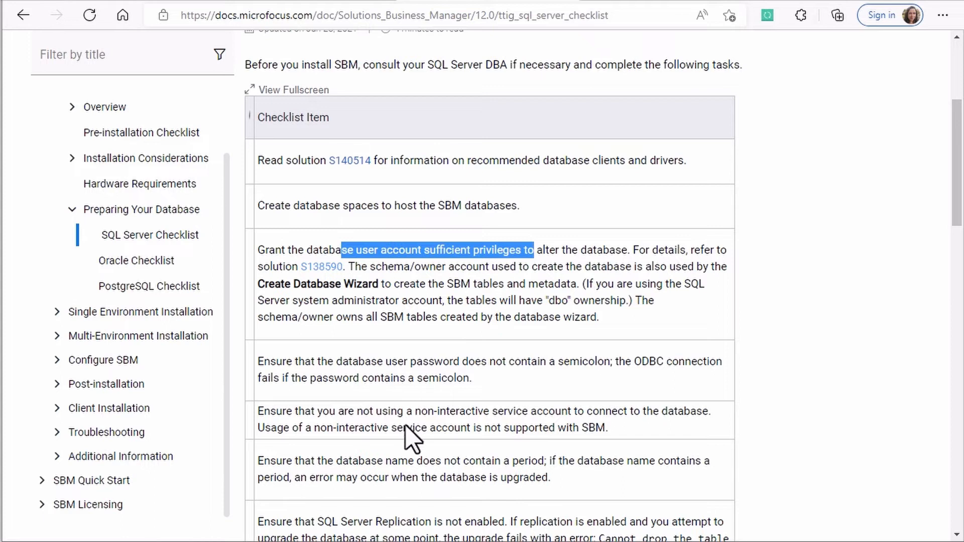
{"action": "scroll", "coordinate": [413, 440], "scroll_direction": "down", "scroll_amount": 2}
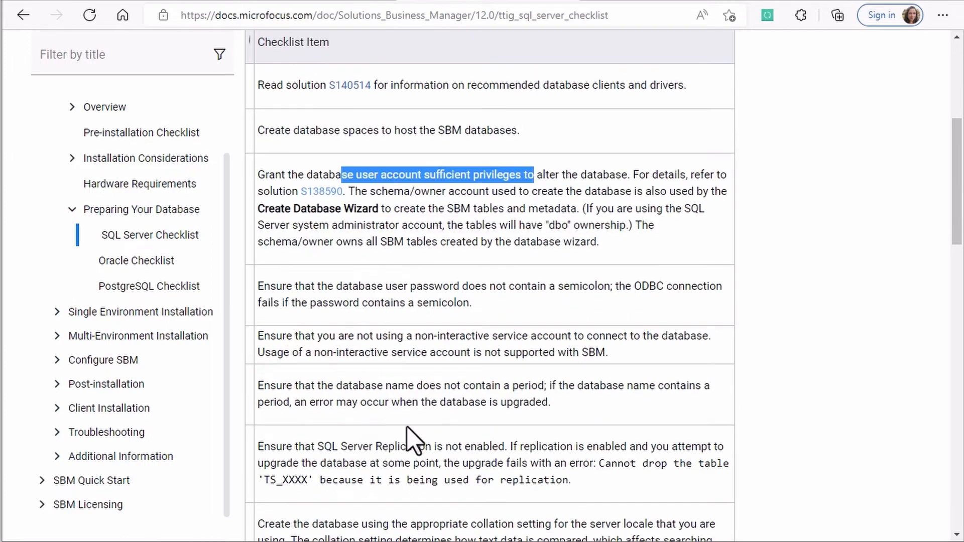
{"action": "scroll", "coordinate": [413, 440], "scroll_direction": "down", "scroll_amount": 3}
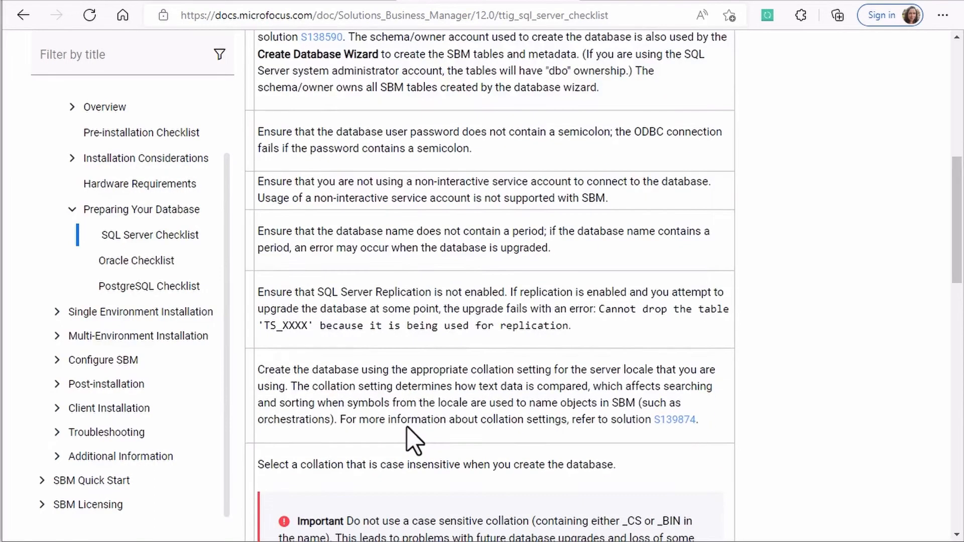
{"action": "scroll", "coordinate": [413, 440], "scroll_direction": "up", "scroll_amount": 3}
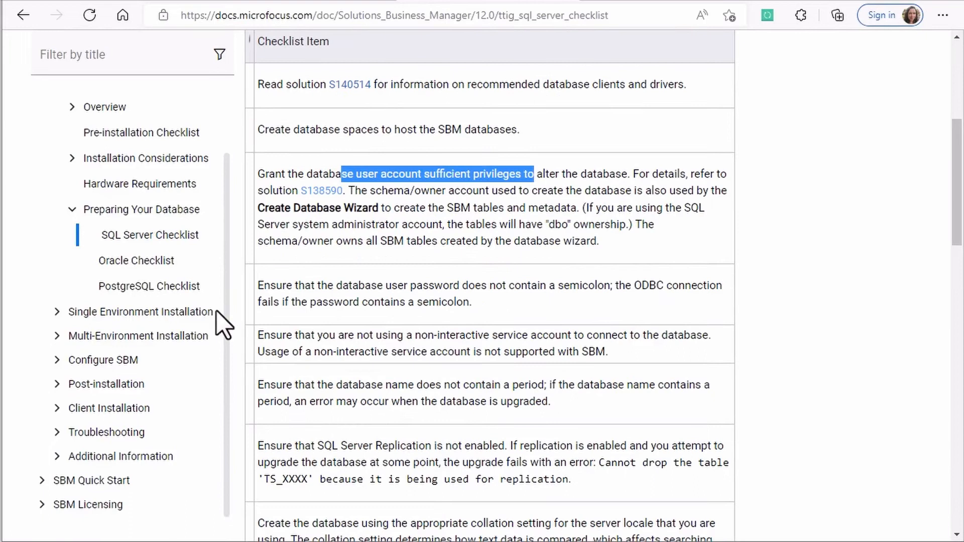
Open the Oracle Checklist and review its items on schemas, user privileges, NLS_CHARACTERSET and tablespace blocksize
{"action": "left_click", "coordinate": [147, 266]}
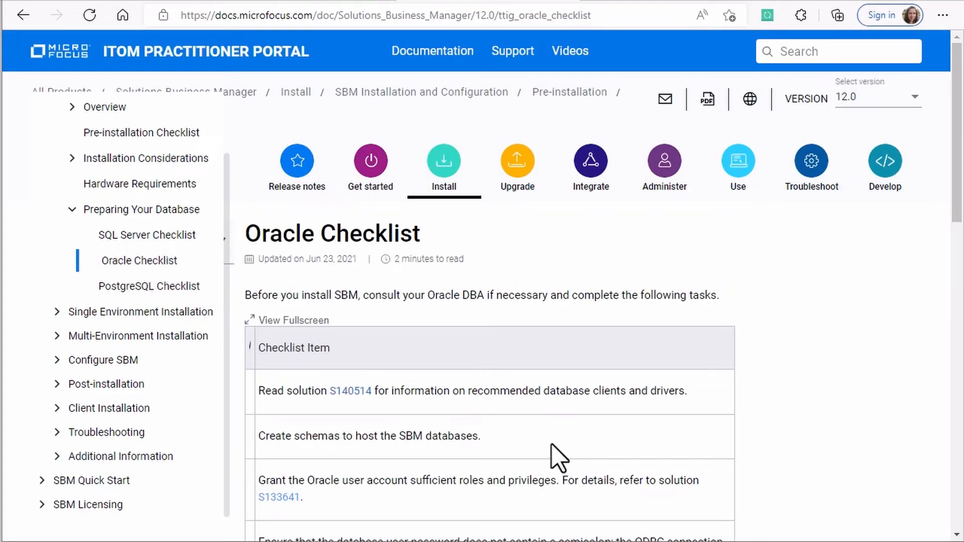
{"action": "scroll", "coordinate": [557, 458], "scroll_direction": "down", "scroll_amount": 2}
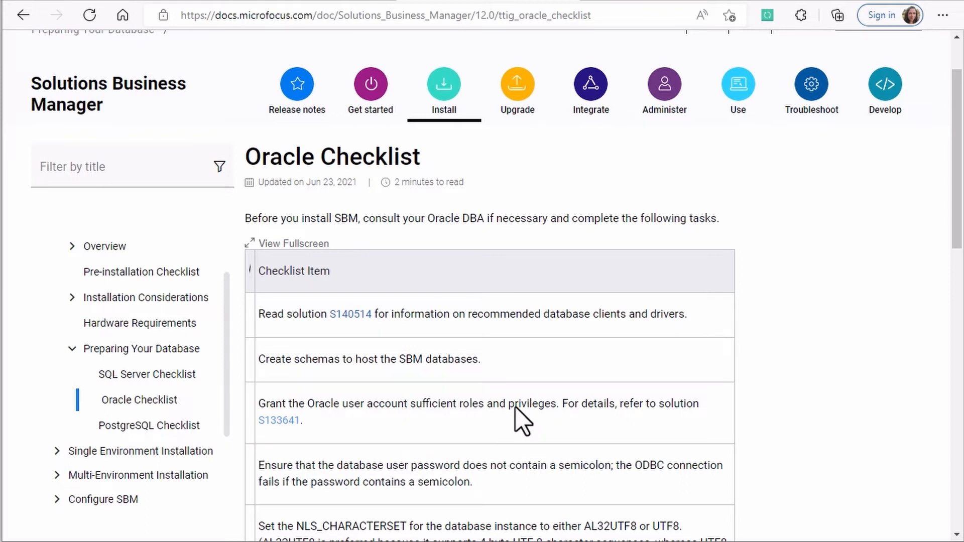
{"action": "scroll", "coordinate": [520, 421], "scroll_direction": "down", "scroll_amount": 1}
{"action": "scroll", "coordinate": [470, 429], "scroll_direction": "down", "scroll_amount": 2}
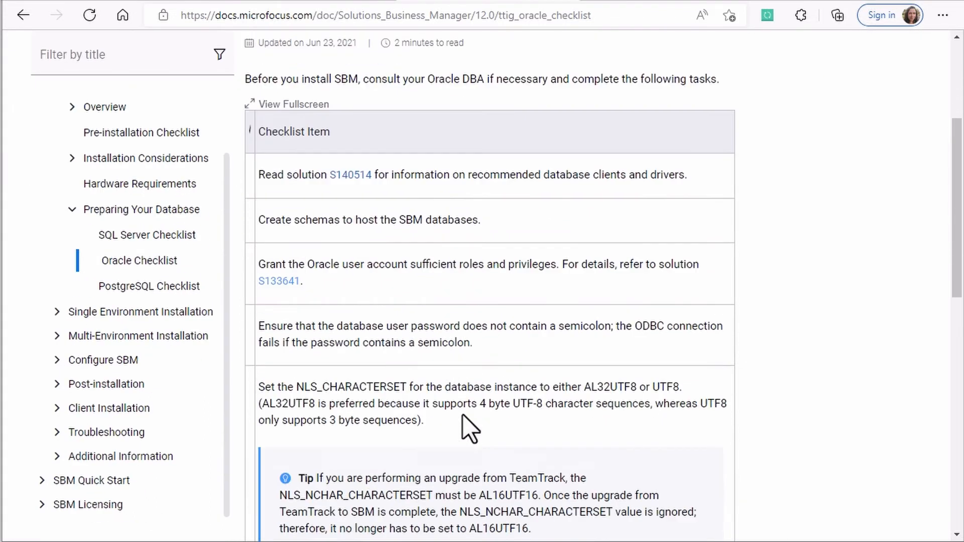
{"action": "scroll", "coordinate": [470, 429], "scroll_direction": "down", "scroll_amount": 3}
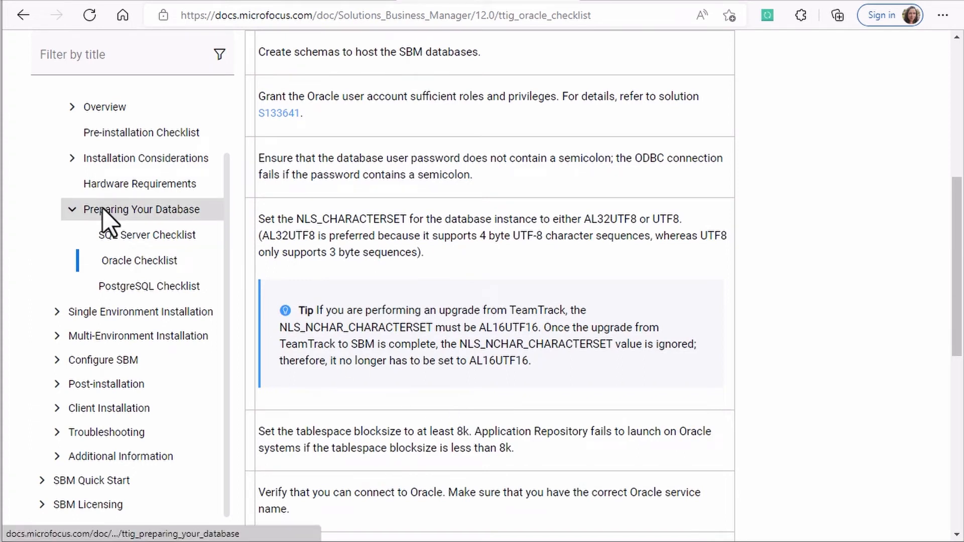
Open the Pre-installation Checklist page and read through the tasks required before installing SBM
{"action": "left_click", "coordinate": [117, 135]}
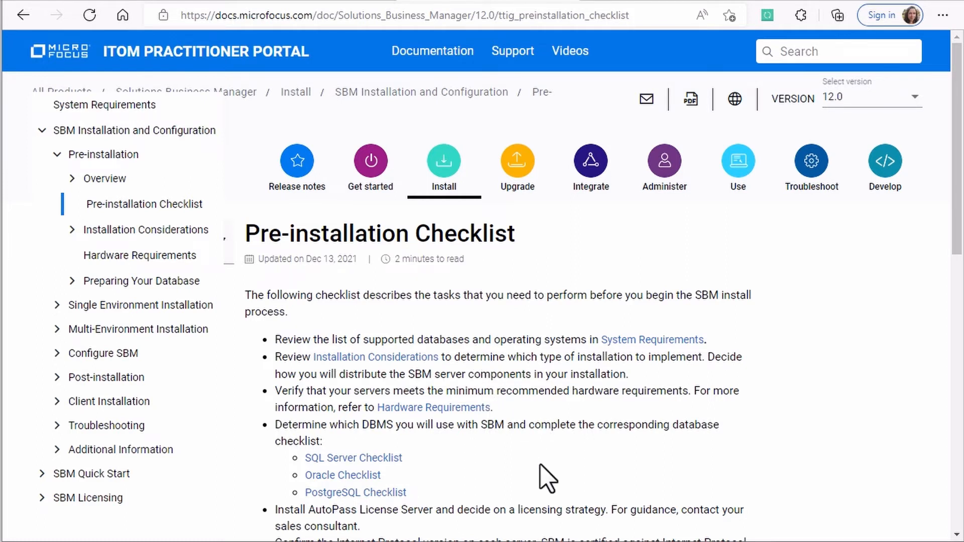
{"action": "scroll", "coordinate": [540, 465], "scroll_direction": "down", "scroll_amount": 6}
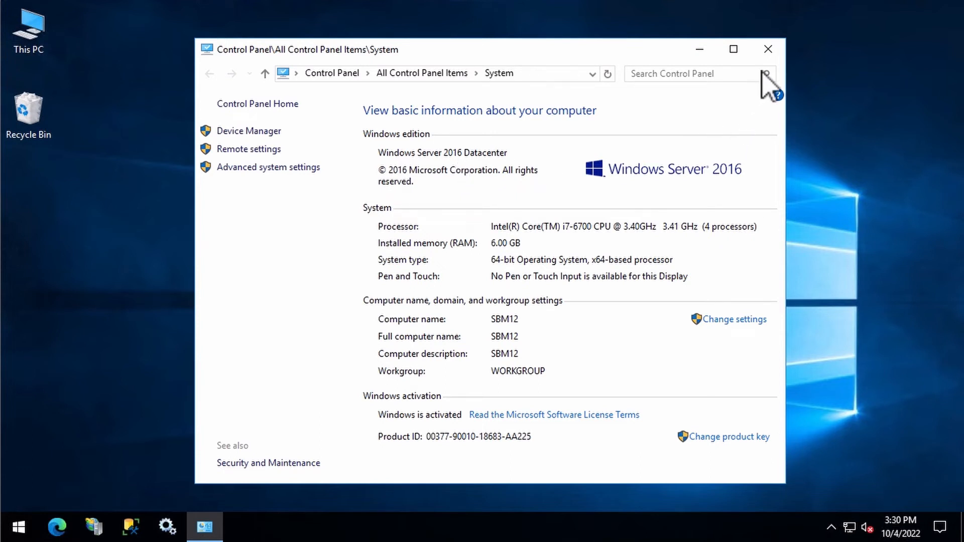
Close the System information window, then switch to Server Manager and maximize it
{"action": "left_click", "coordinate": [769, 49]}
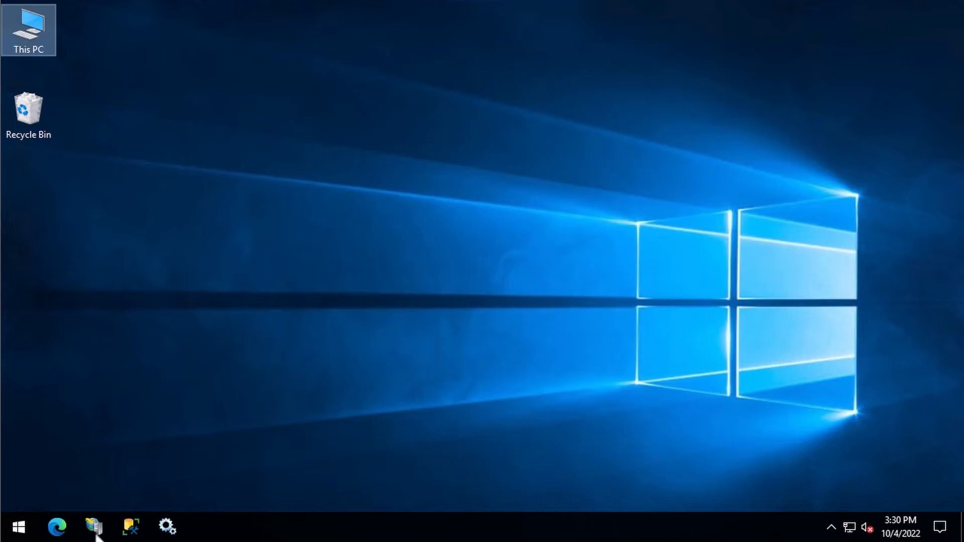
{"action": "left_click", "coordinate": [18, 527]}
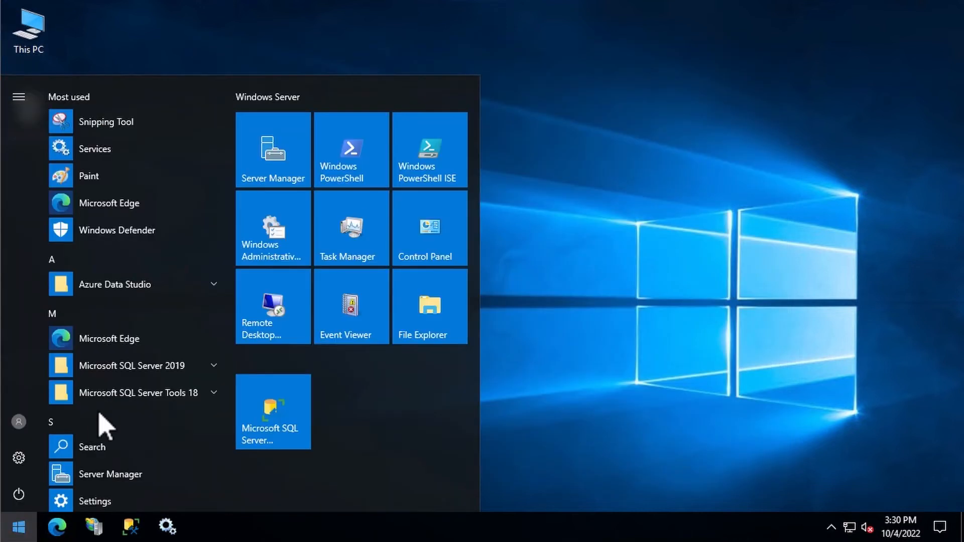
{"action": "left_click", "coordinate": [273, 161]}
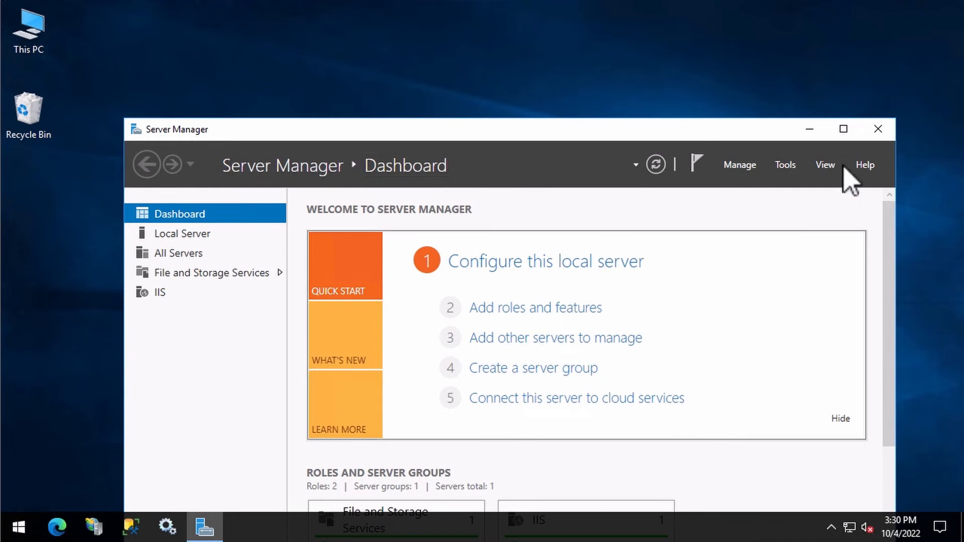
{"action": "left_click", "coordinate": [844, 130]}
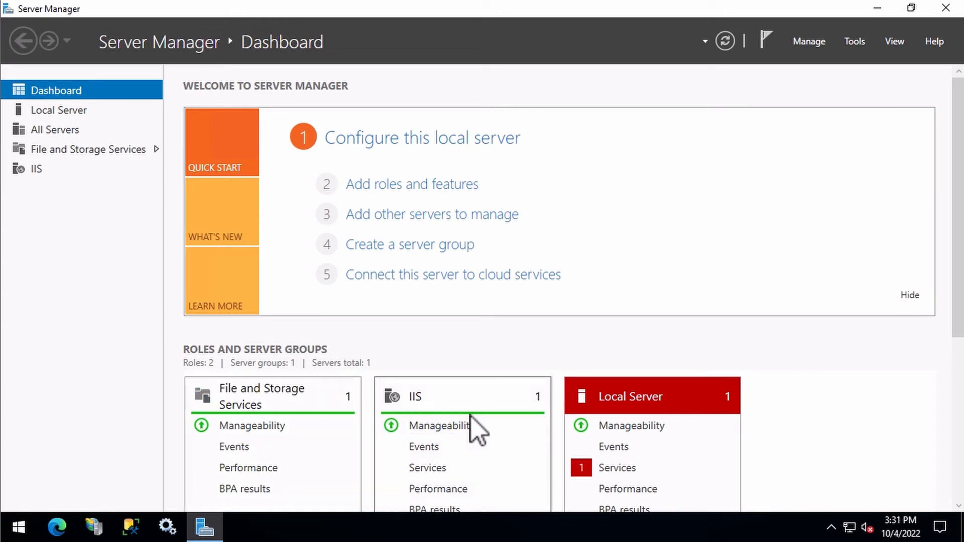
Start the Add Roles and Features Wizard and advance to server roles with a role-based installation on server SBM12
{"action": "left_click", "coordinate": [809, 44]}
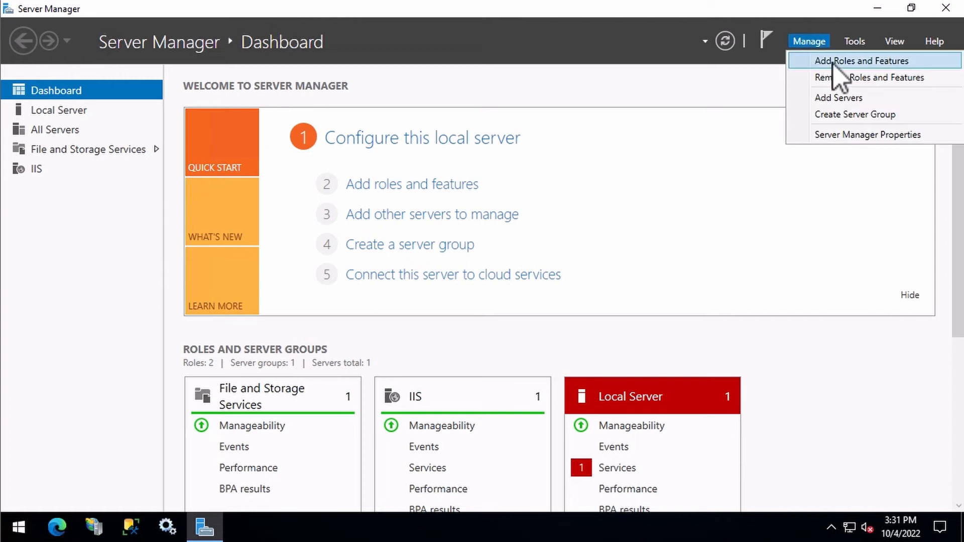
{"action": "left_click", "coordinate": [834, 61]}
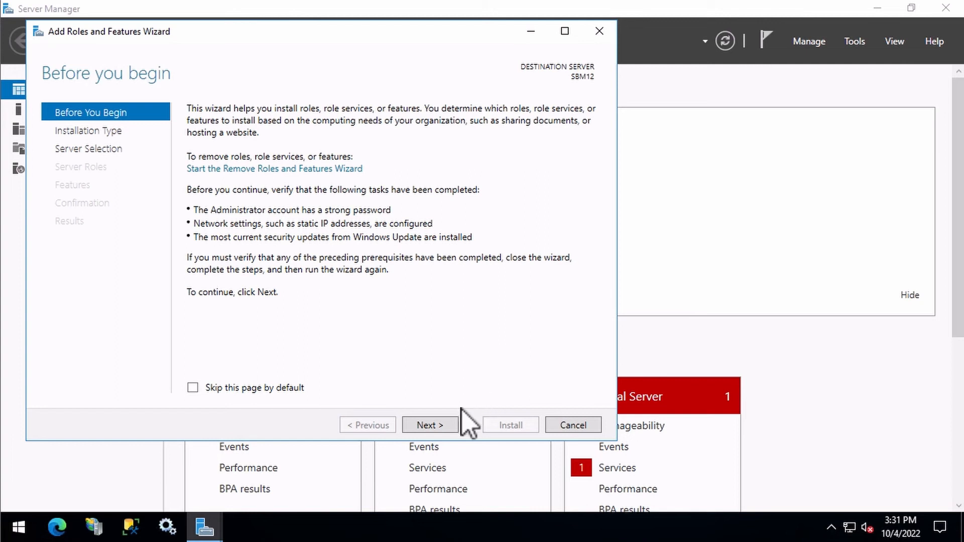
{"action": "left_click", "coordinate": [428, 426]}
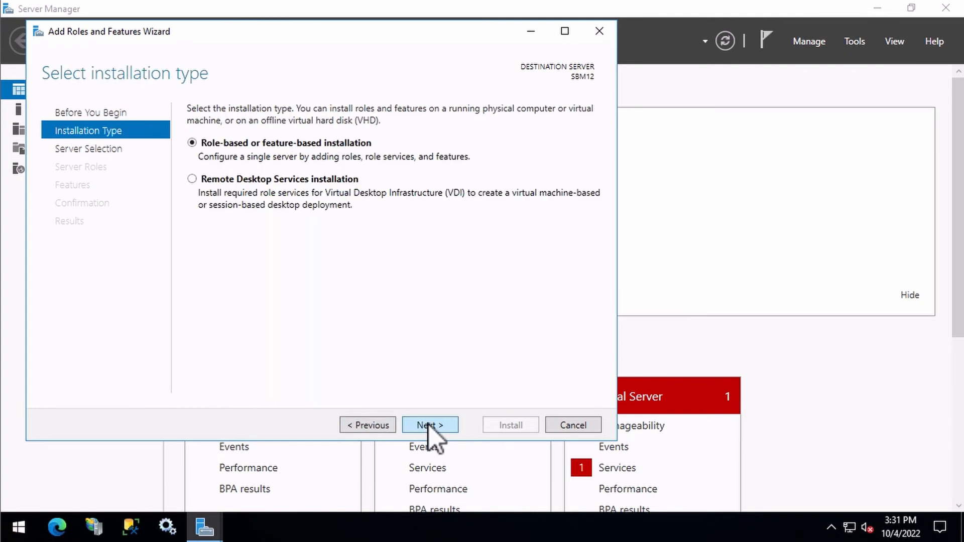
{"action": "left_click", "coordinate": [428, 426]}
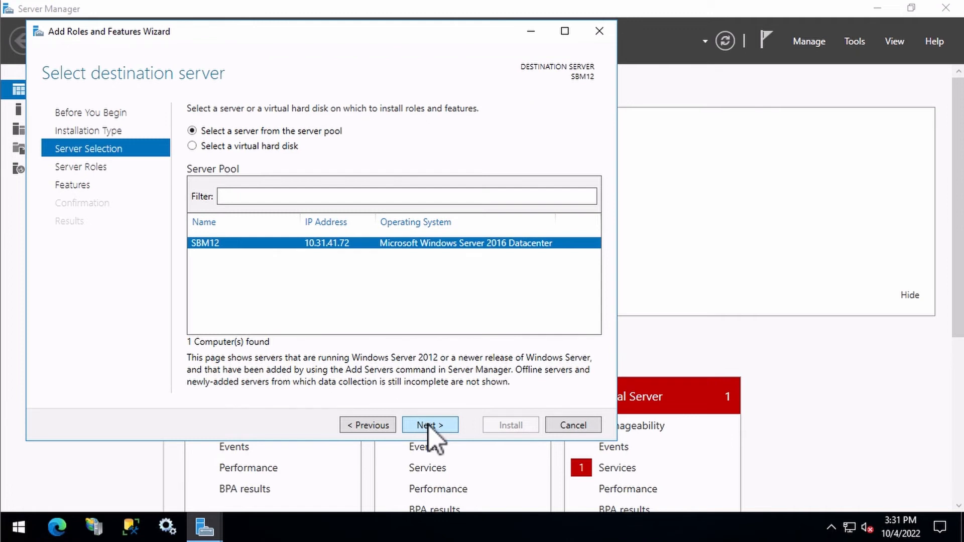
{"action": "left_click", "coordinate": [428, 425]}
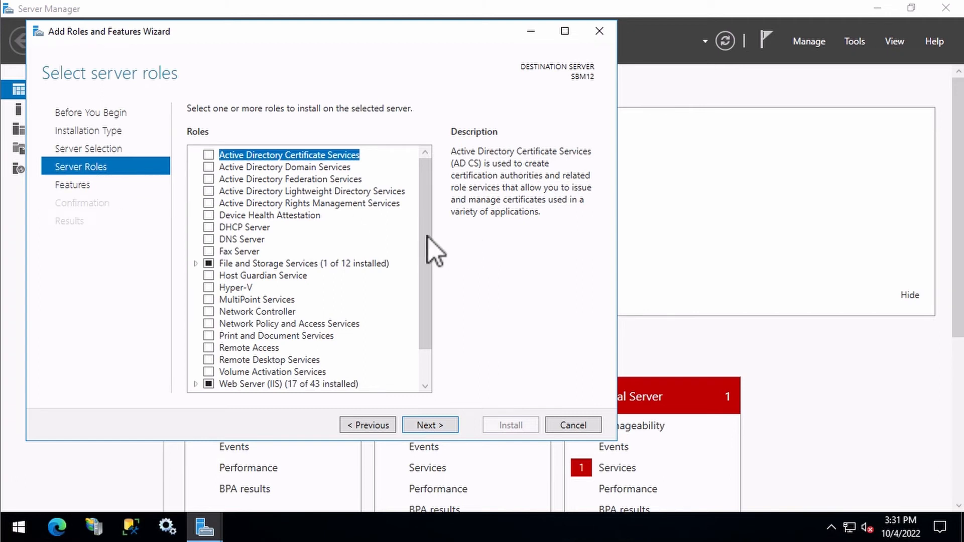
Expand the Web Server (IIS) role down to Common HTTP Features to check which of its services are installed
{"action": "scroll", "coordinate": [422, 301], "scroll_direction": "down", "scroll_amount": 1}
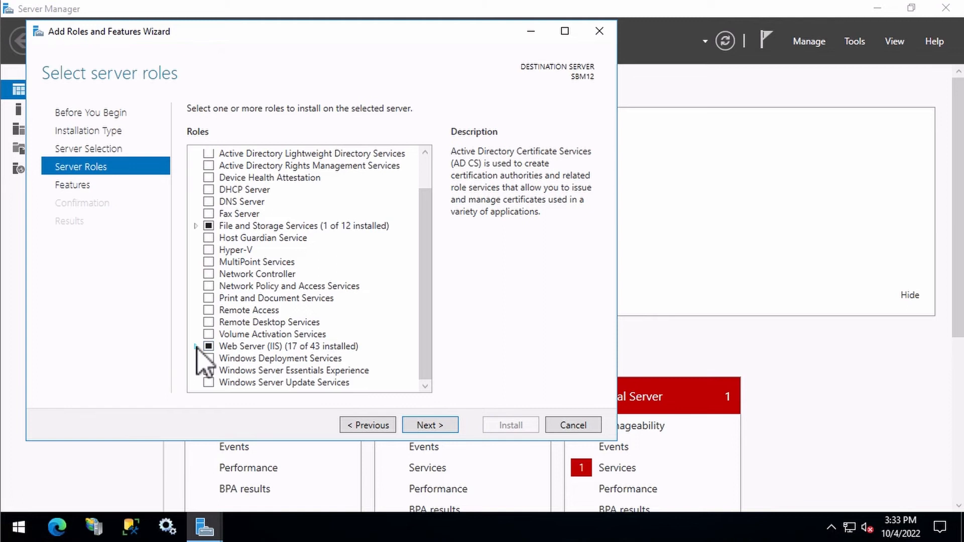
{"action": "left_click", "coordinate": [195, 346]}
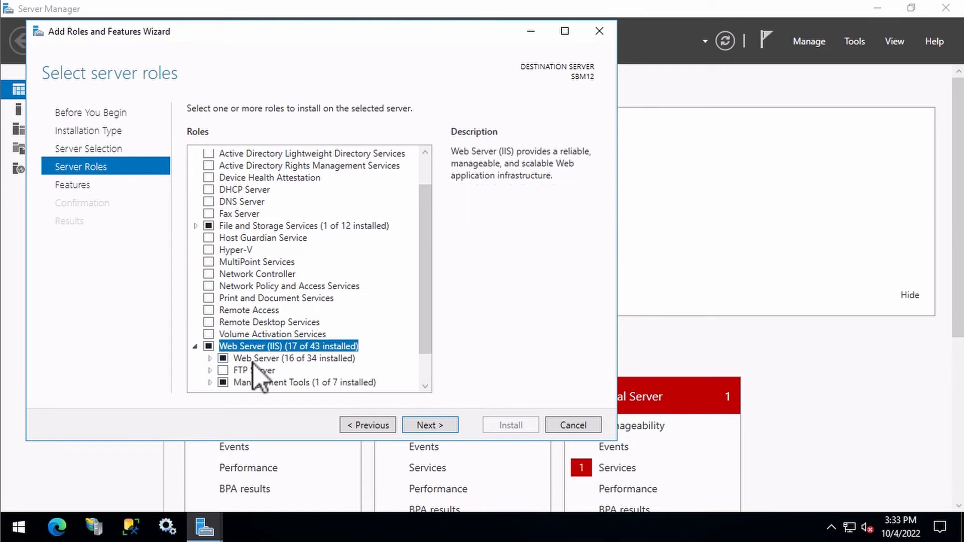
{"action": "scroll", "coordinate": [254, 366], "scroll_direction": "down", "scroll_amount": 1}
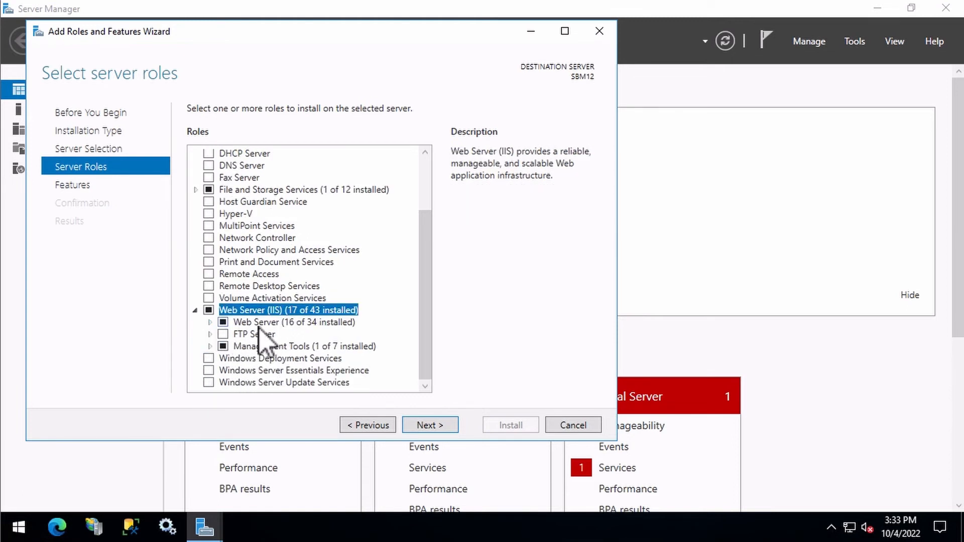
{"action": "left_click", "coordinate": [211, 323]}
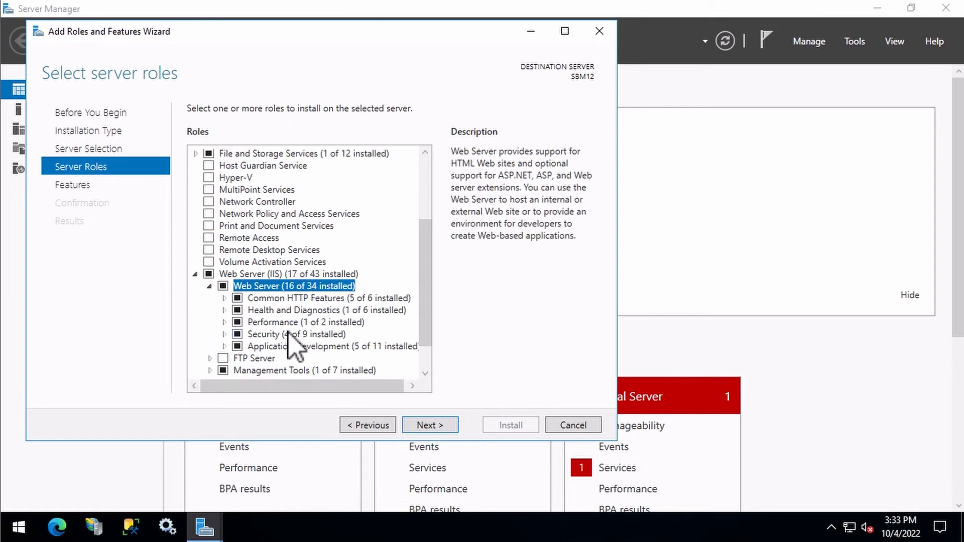
{"action": "left_click", "coordinate": [225, 299]}
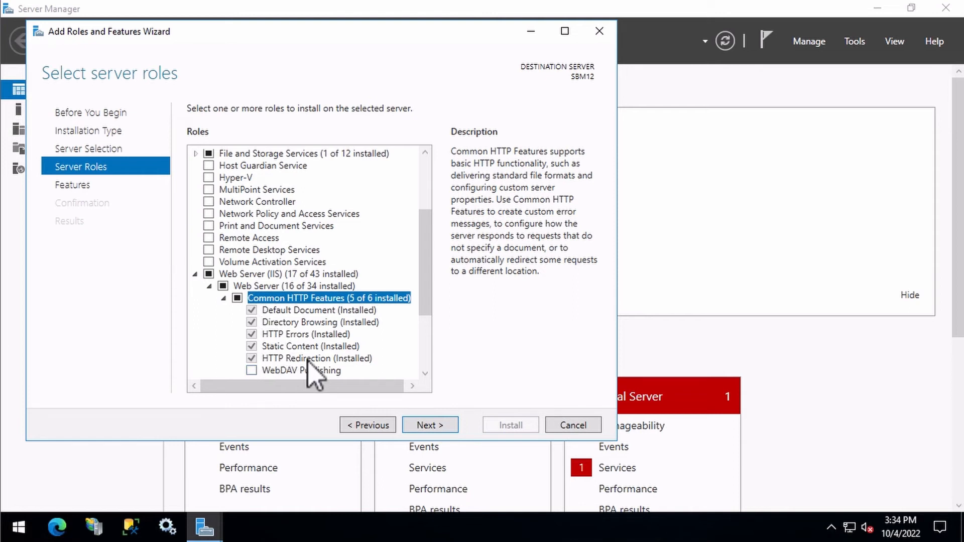
Expand Health and Diagnostics and Performance under Web Server to check their installed role services
{"action": "scroll", "coordinate": [308, 372], "scroll_direction": "down", "scroll_amount": 2}
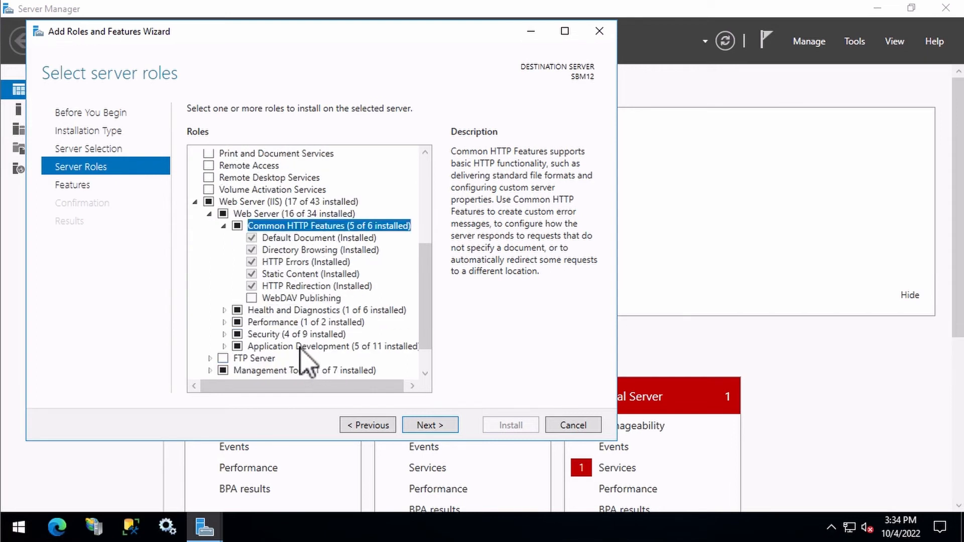
{"action": "left_click", "coordinate": [225, 310]}
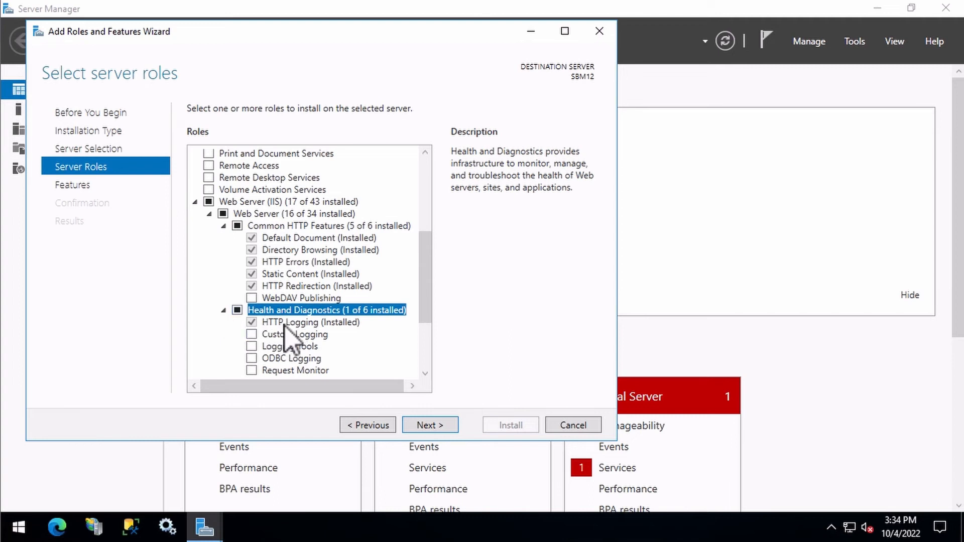
{"action": "scroll", "coordinate": [289, 337], "scroll_direction": "down", "scroll_amount": 1}
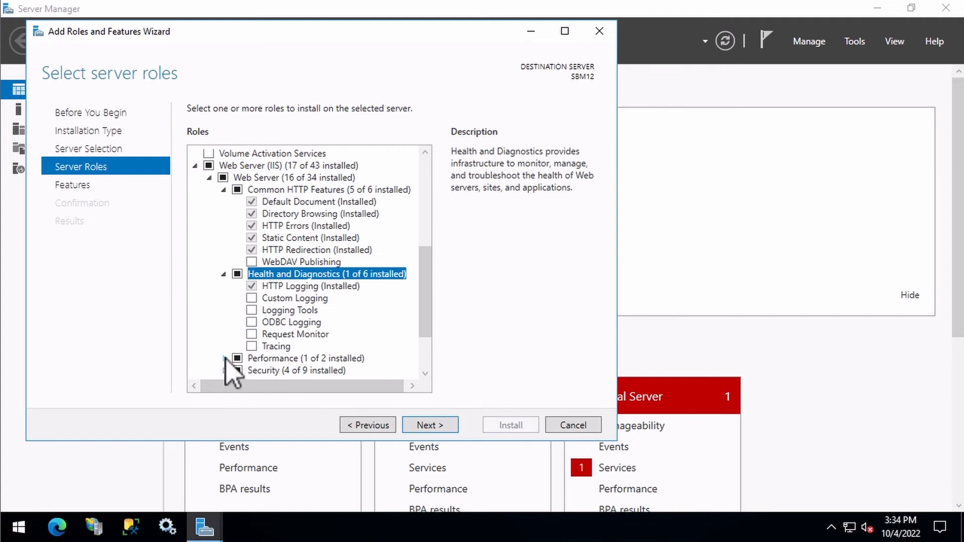
{"action": "double_click", "coordinate": [324, 358]}
{"action": "left_click_drag", "start_coordinate": [426, 304], "coordinate": [423, 343]}
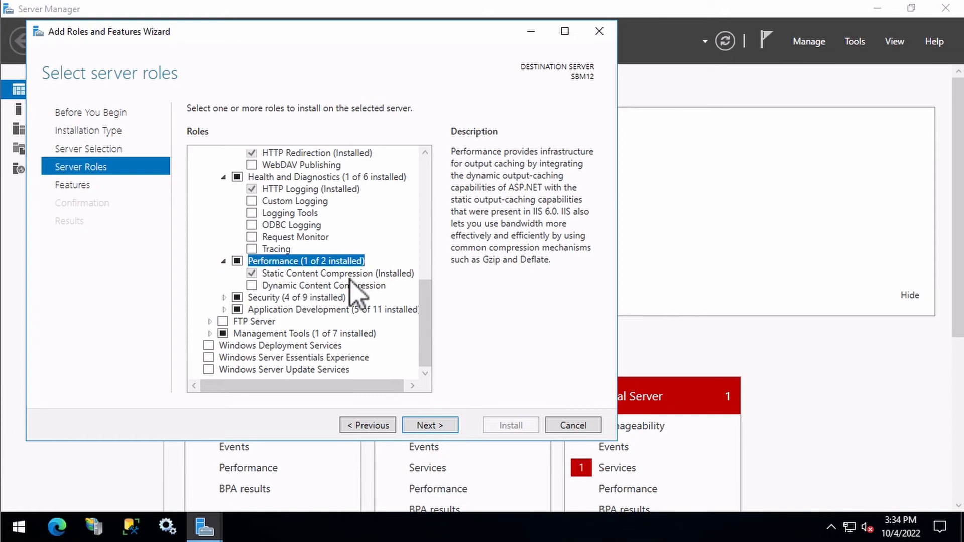
Expand the Security group under Web Server and check which authentication and filtering services are installed
{"action": "left_click", "coordinate": [224, 297]}
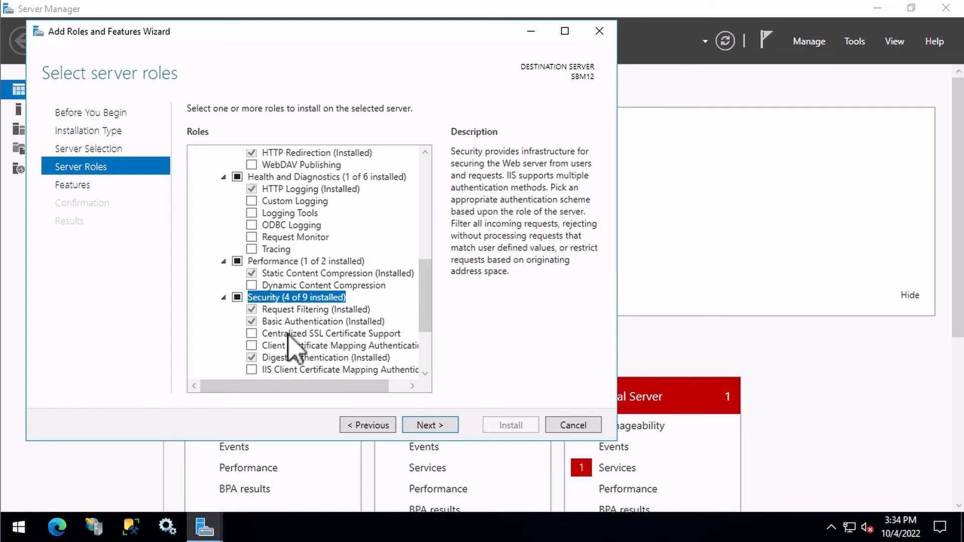
{"action": "scroll", "coordinate": [427, 342], "scroll_direction": "down", "scroll_amount": 3}
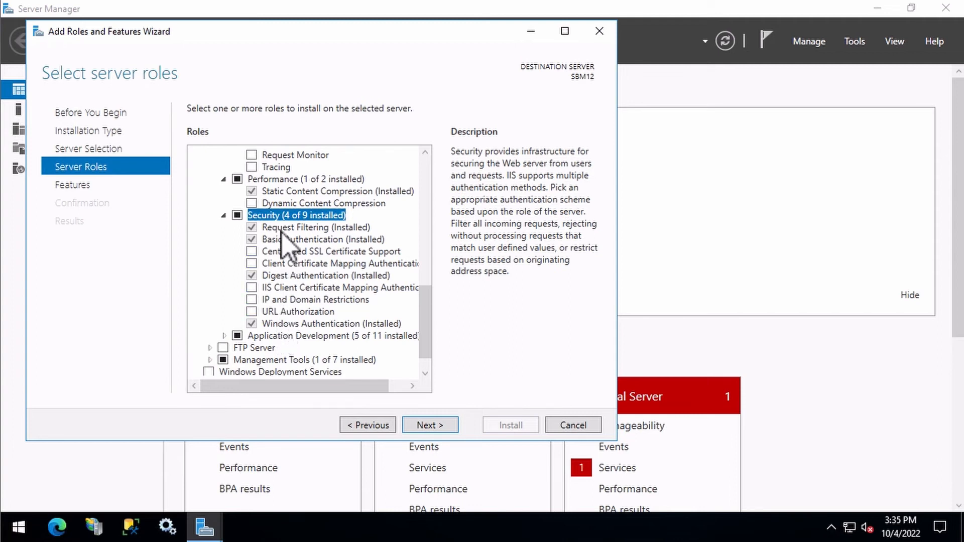
{"action": "scroll", "coordinate": [294, 251], "scroll_direction": "up", "scroll_amount": 1}
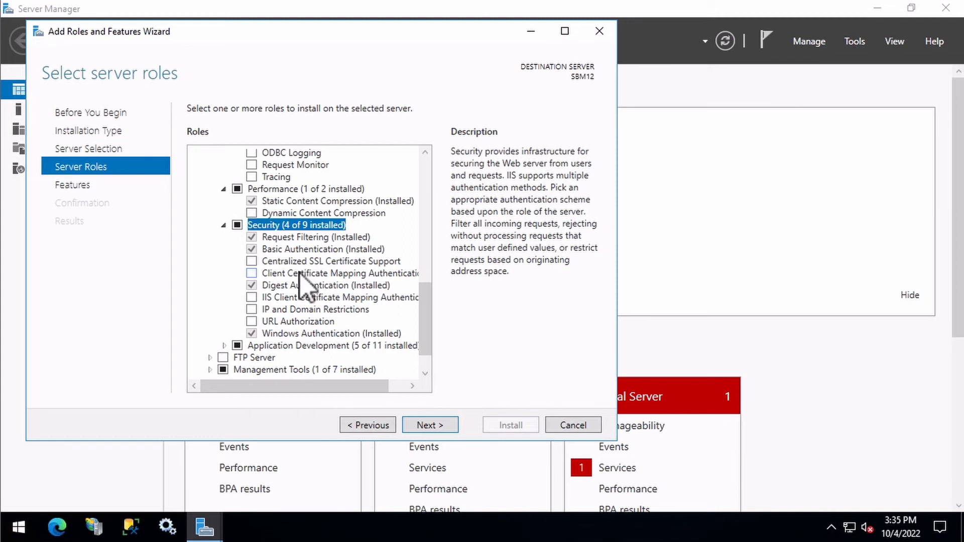
Expand the Application Development group and check its installed .NET, ASP.NET, CGI and ISAPI services
{"action": "left_click", "coordinate": [225, 346]}
{"action": "scroll", "coordinate": [297, 346], "scroll_direction": "down", "scroll_amount": 2}
{"action": "scroll", "coordinate": [296, 344], "scroll_direction": "down", "scroll_amount": 1}
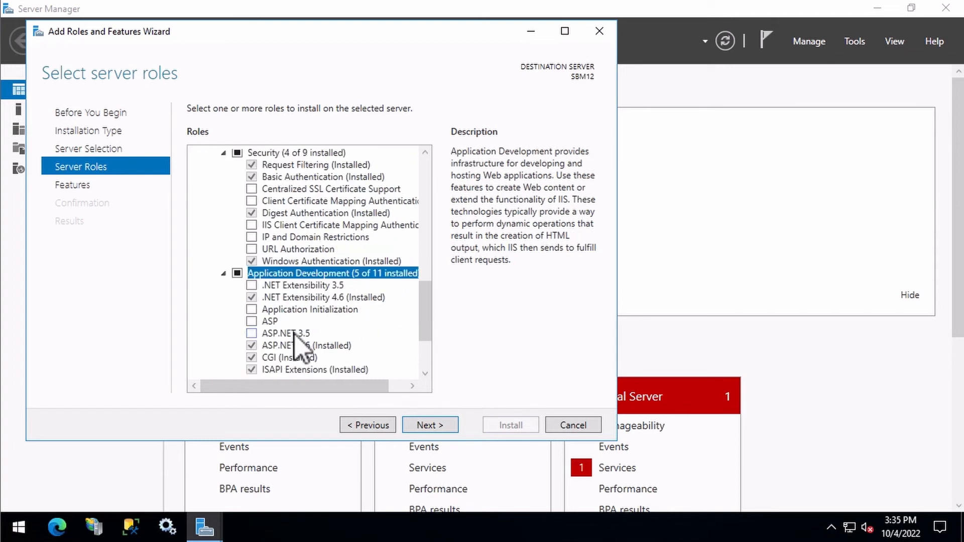
{"action": "scroll", "coordinate": [296, 346], "scroll_direction": "down", "scroll_amount": 1}
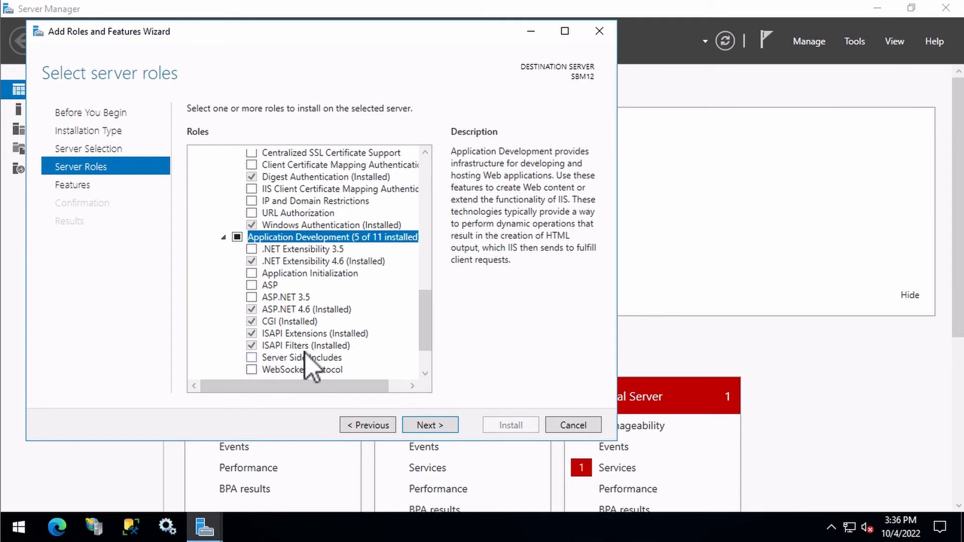
Expand Management Tools under Web Server to check its installed services, and proceed to the wizard's features page
{"action": "scroll", "coordinate": [311, 366], "scroll_direction": "down", "scroll_amount": 2}
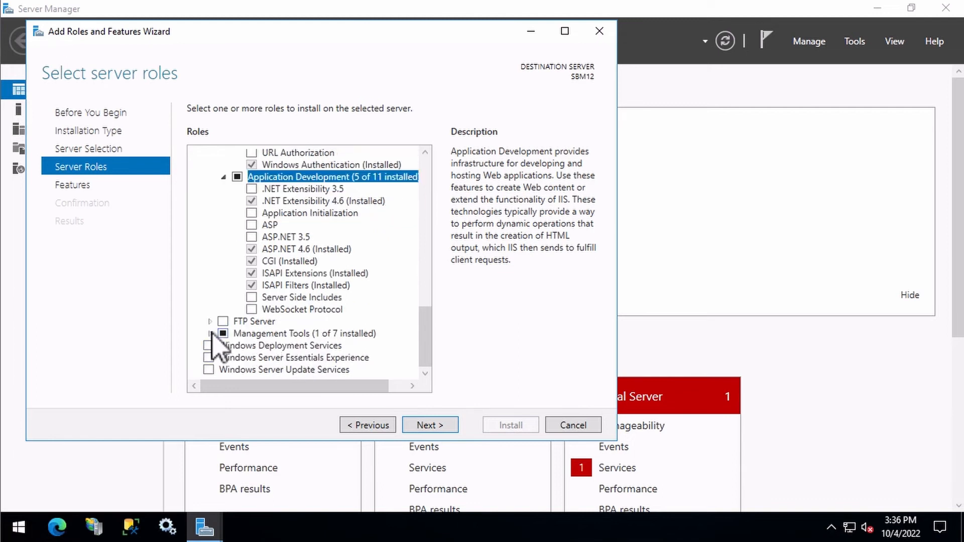
{"action": "left_click", "coordinate": [210, 334]}
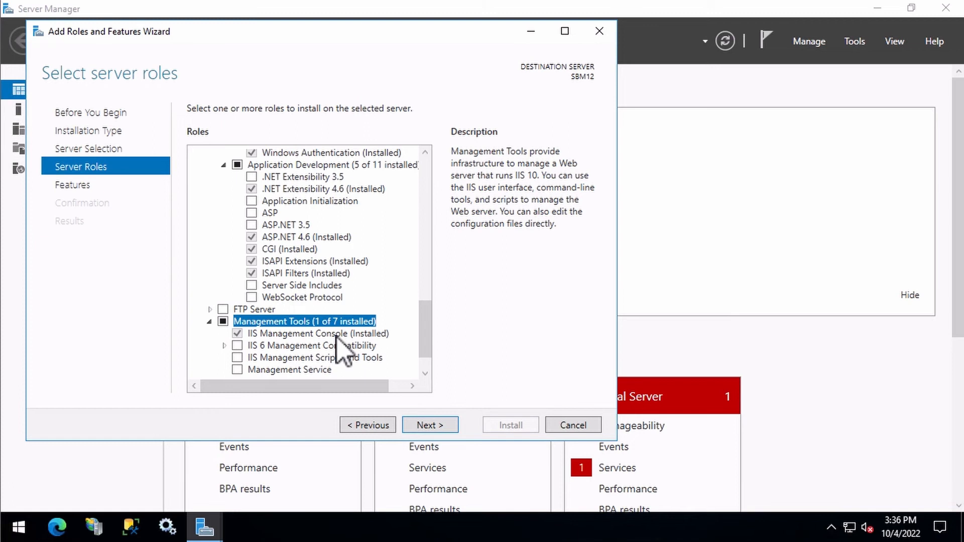
{"action": "left_click", "coordinate": [430, 427]}
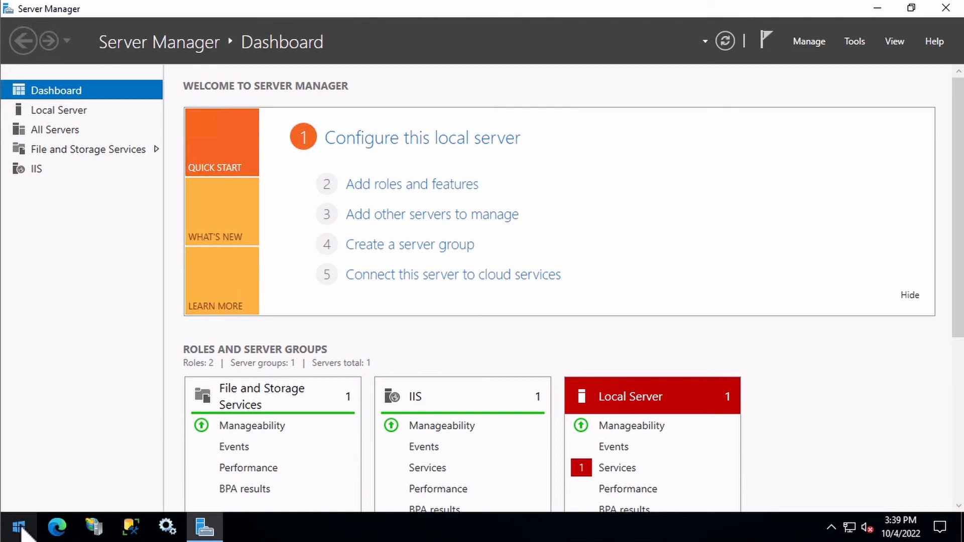
Switch to File Explorer and open the folder C:\Windows\Microsoft.NET\Framework\v4.0.30319
{"action": "left_click", "coordinate": [23, 529]}
{"action": "right_click", "coordinate": [23, 529]}
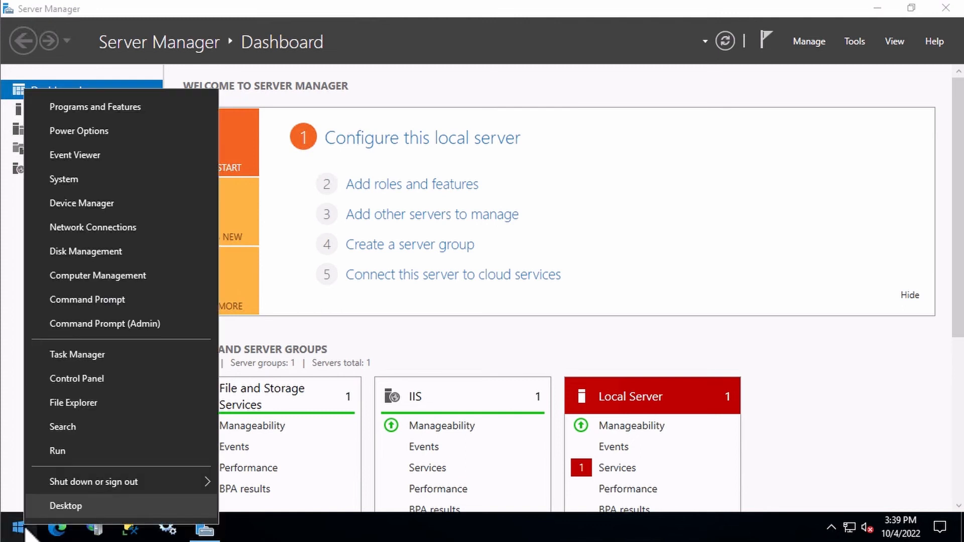
{"action": "left_click", "coordinate": [73, 403]}
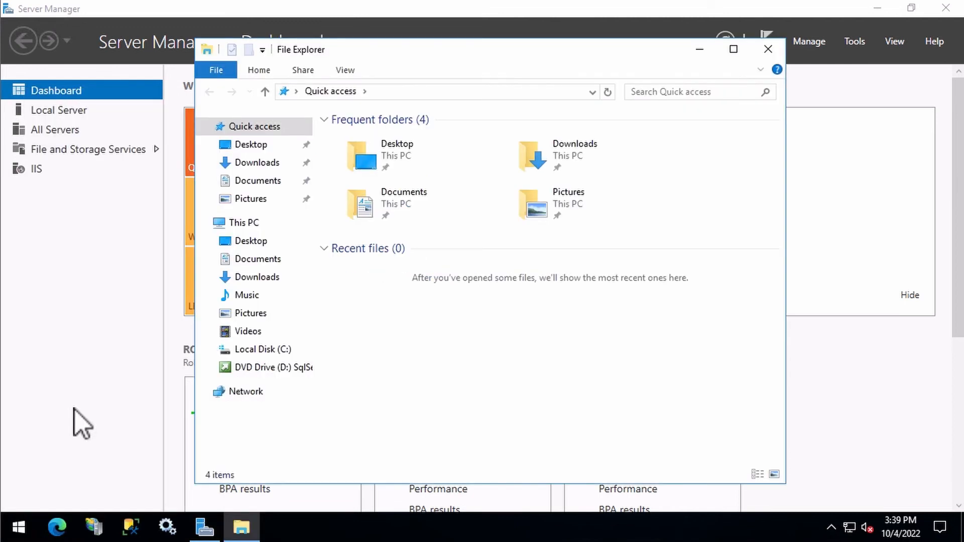
{"action": "left_click", "coordinate": [254, 351]}
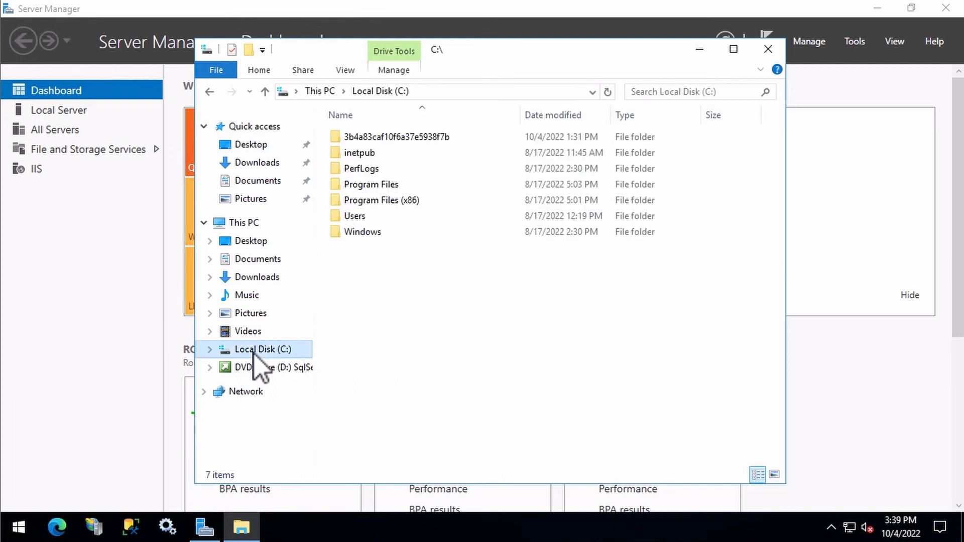
{"action": "double_click", "coordinate": [374, 232]}
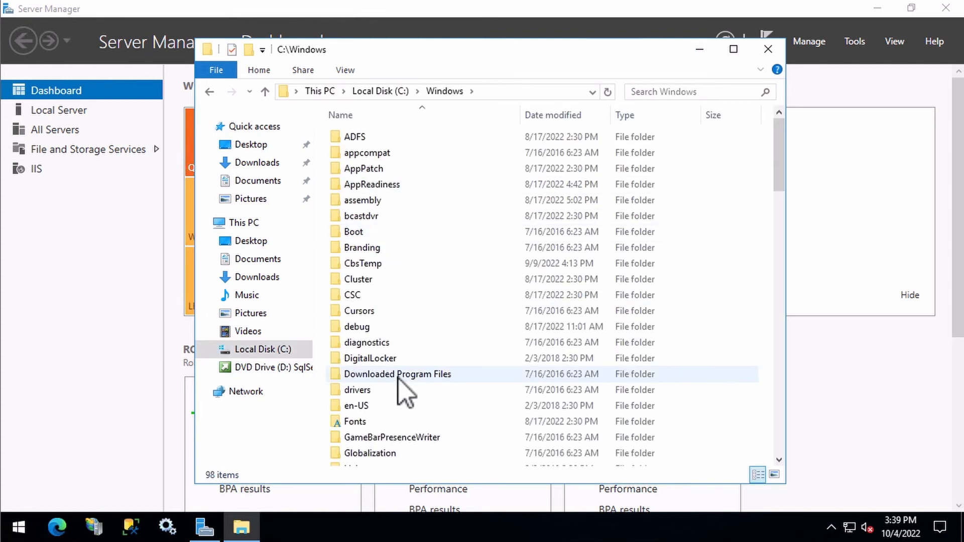
{"action": "scroll", "coordinate": [399, 381], "scroll_direction": "down", "scroll_amount": 9}
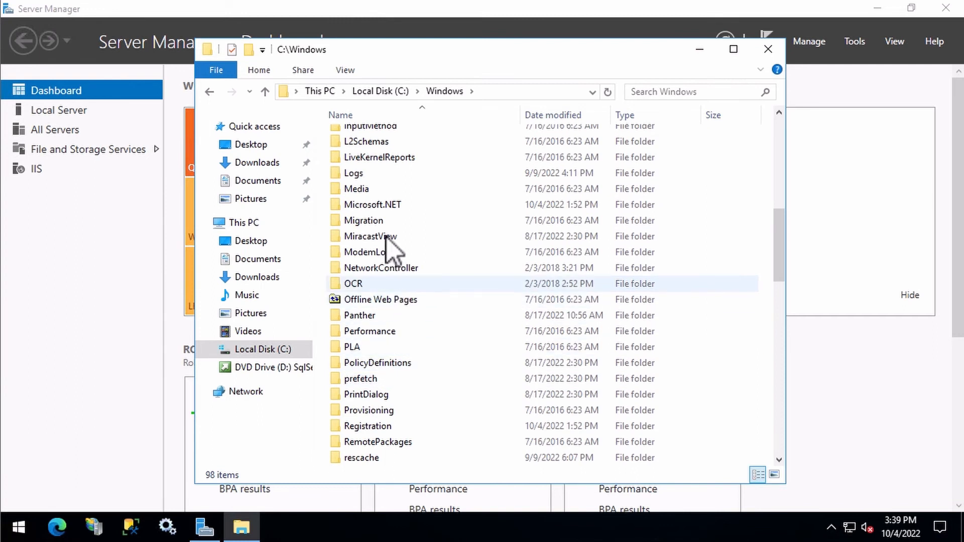
{"action": "double_click", "coordinate": [377, 206]}
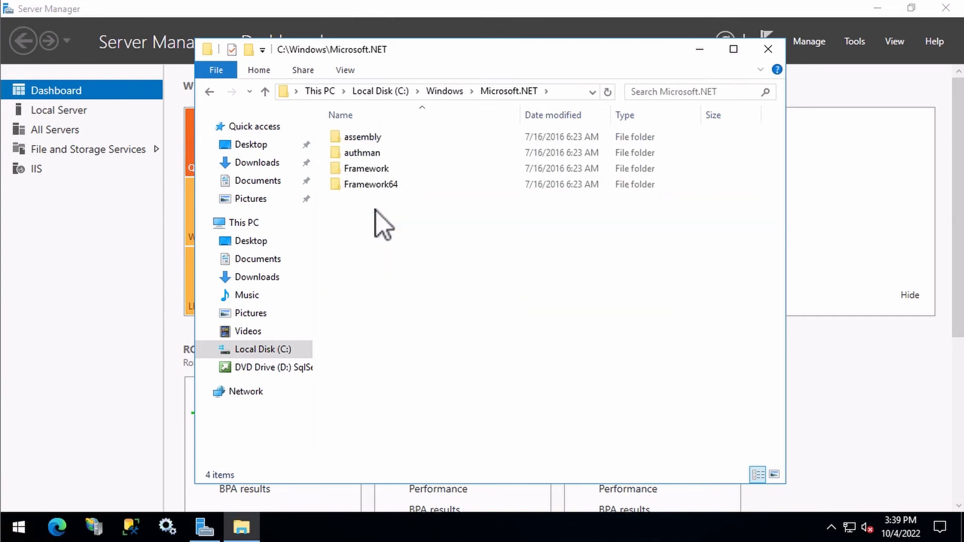
{"action": "double_click", "coordinate": [372, 169]}
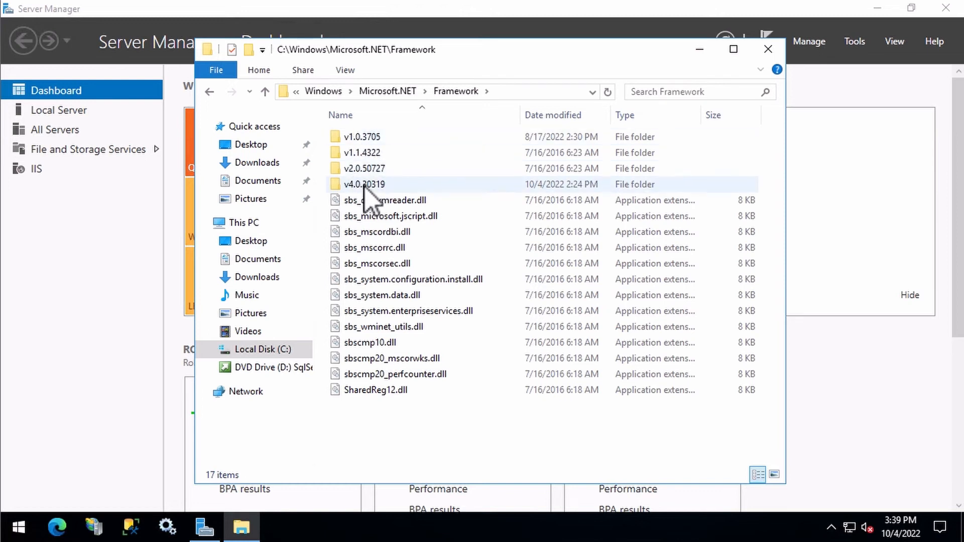
{"action": "mouse_move", "coordinate": [365, 190]}
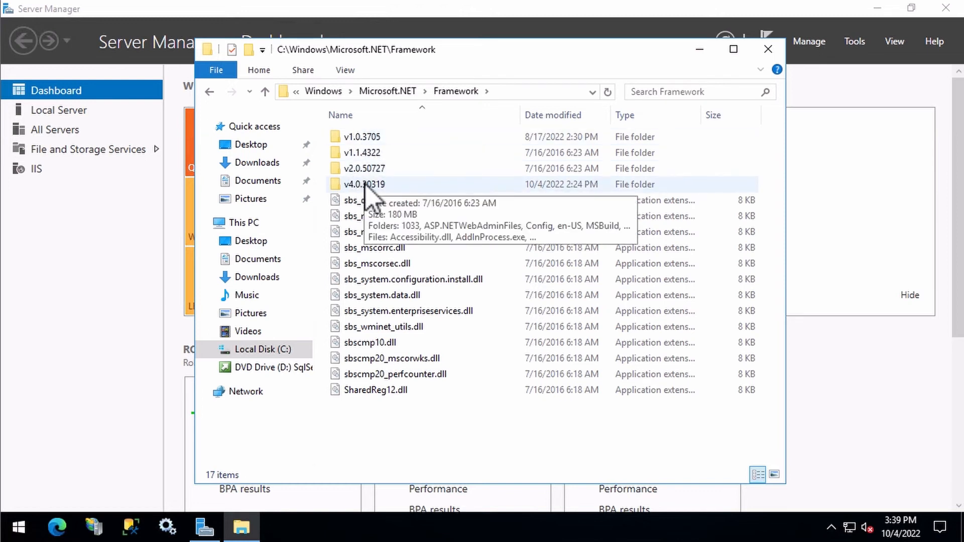
{"action": "double_click", "coordinate": [365, 184]}
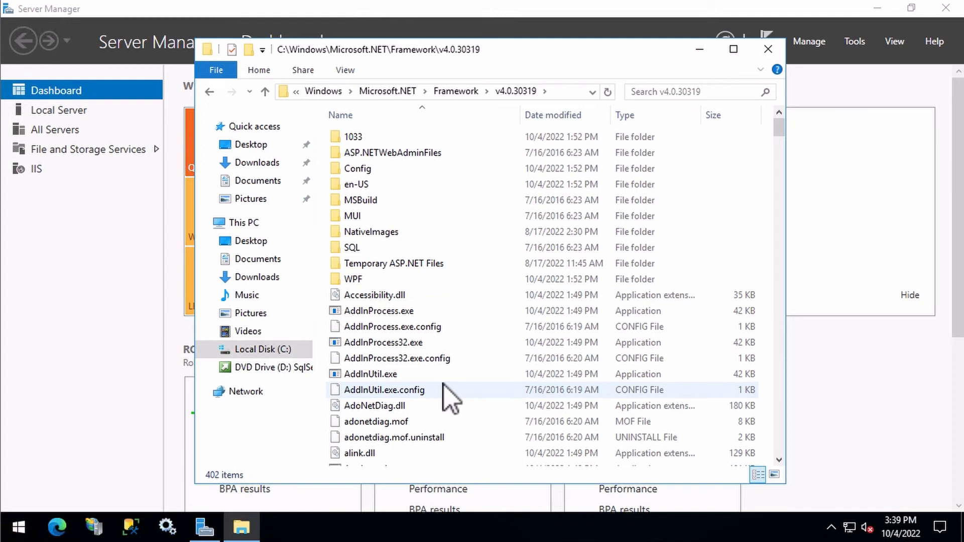
Check the file version in the detailed properties of Accessibility.dll, then close the properties and folder windows and minimize Server Manager
{"action": "right_click", "coordinate": [405, 297]}
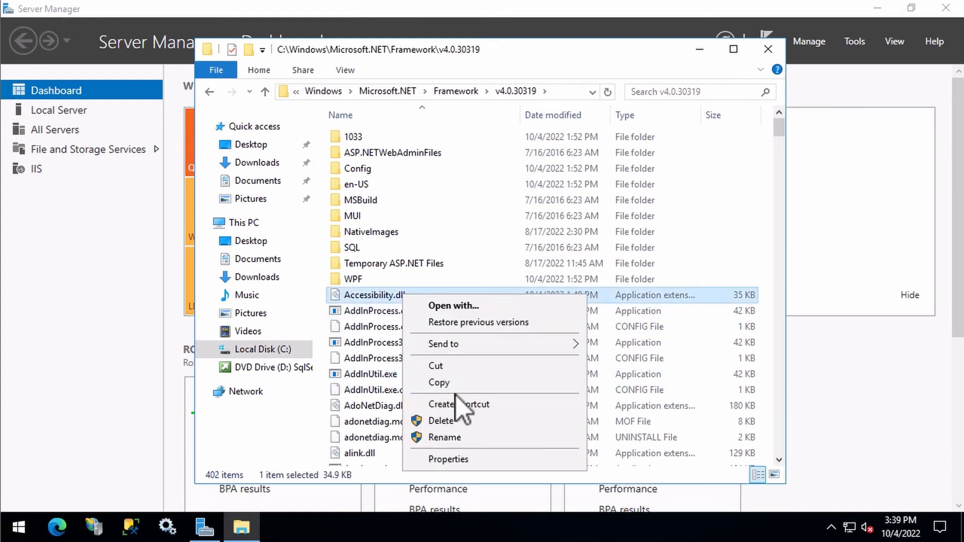
{"action": "left_click", "coordinate": [473, 459]}
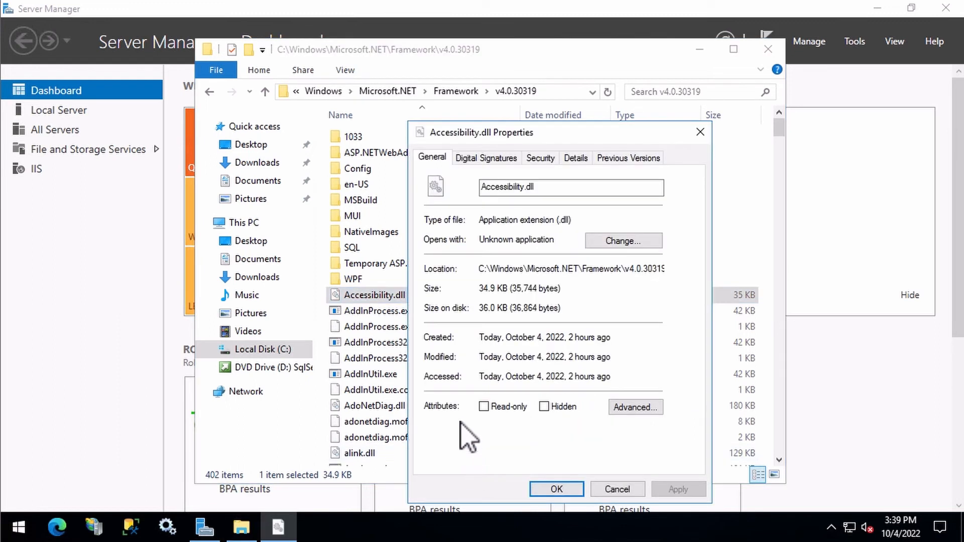
{"action": "left_click", "coordinate": [577, 159]}
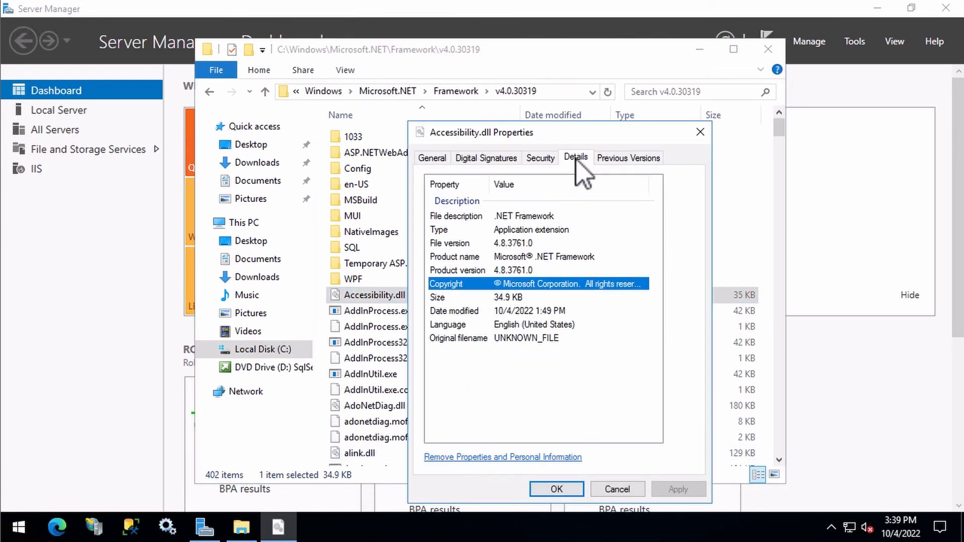
{"action": "left_click", "coordinate": [494, 243]}
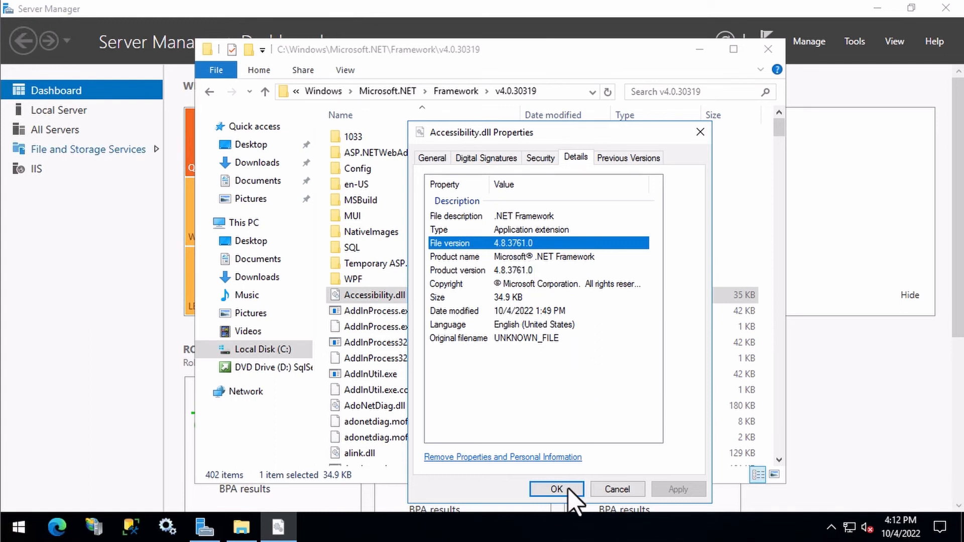
{"action": "left_click", "coordinate": [618, 491]}
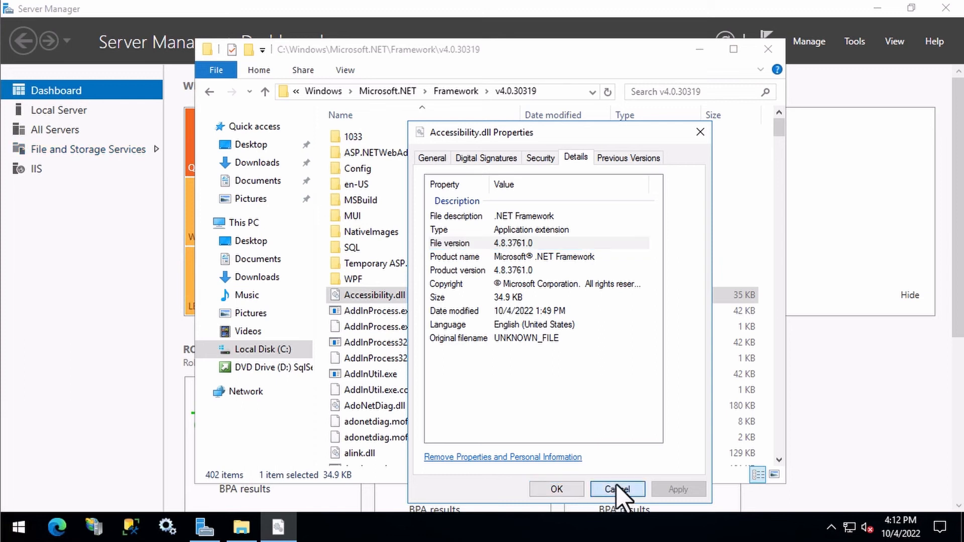
{"action": "left_click", "coordinate": [774, 52]}
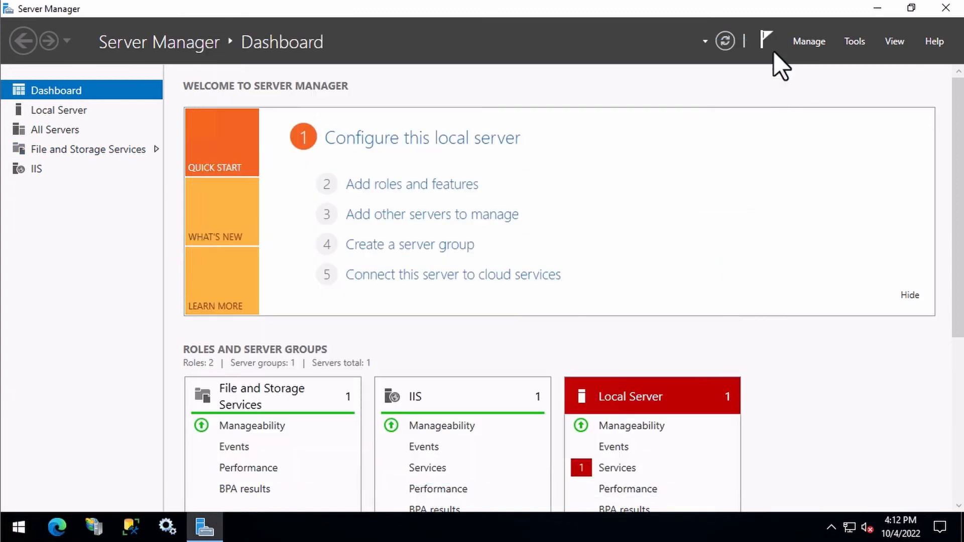
{"action": "left_click", "coordinate": [877, 9]}
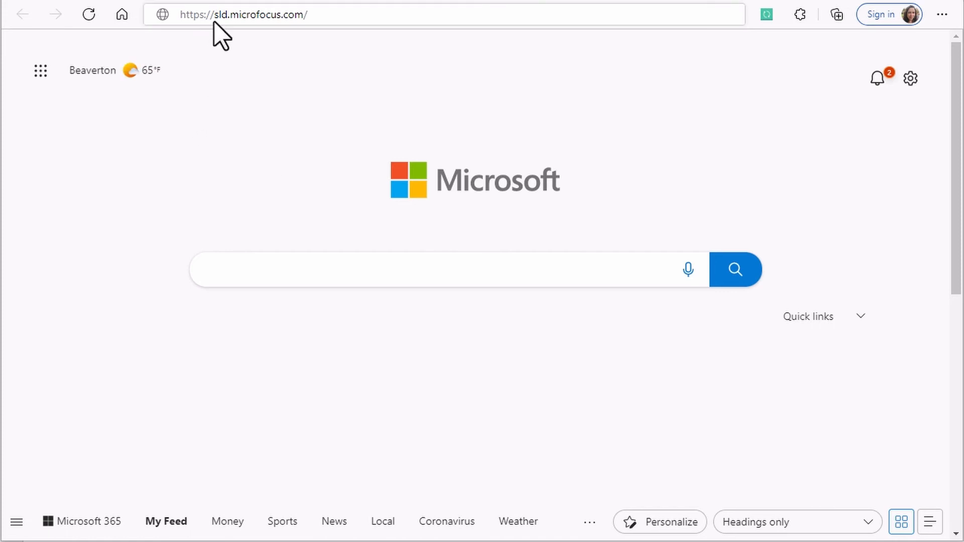
{"action": "left_click", "coordinate": [336, 21]}
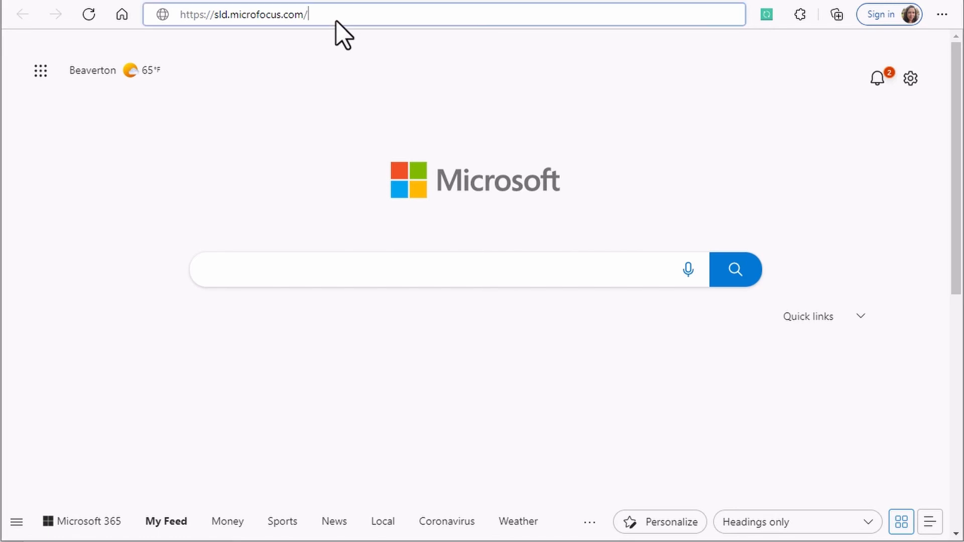
{"action": "key", "text": "Return"}
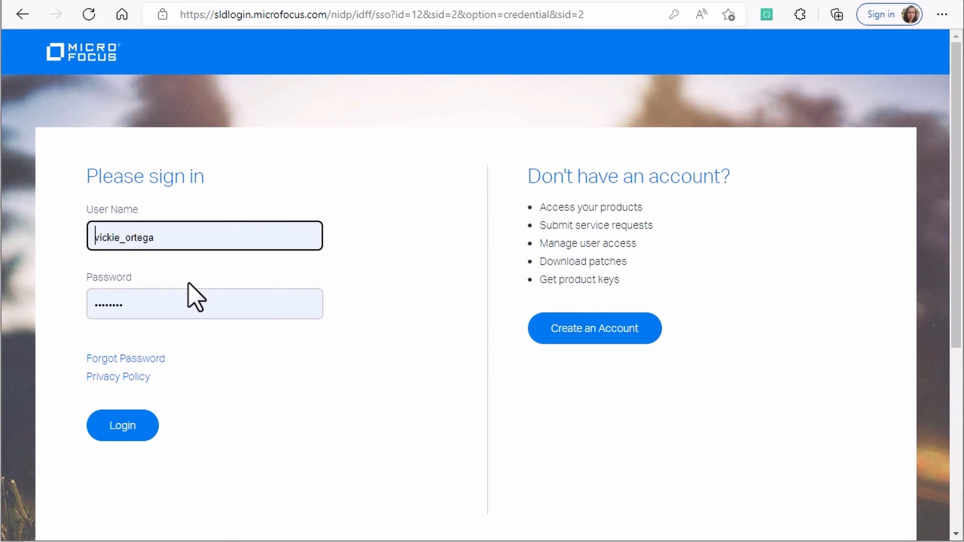
{"action": "left_click", "coordinate": [125, 430]}
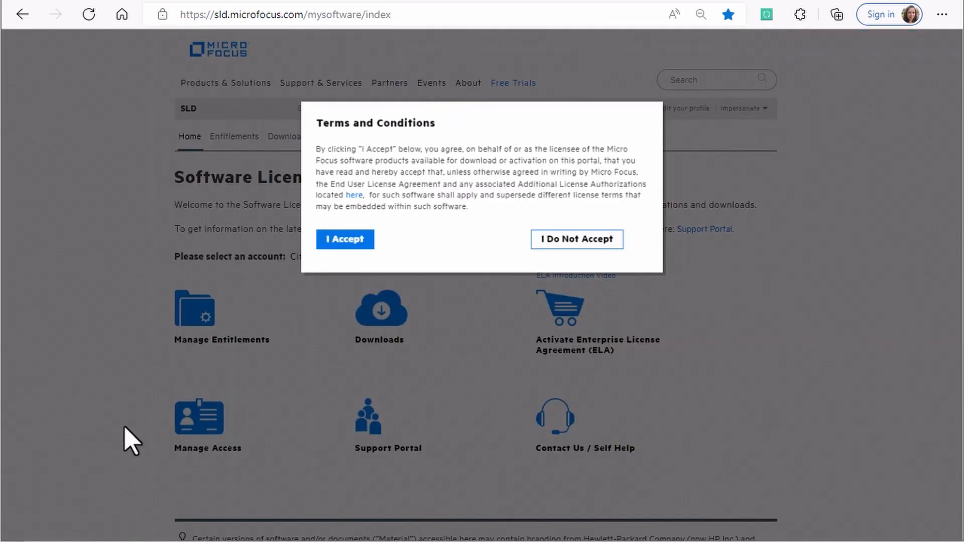
{"action": "left_click", "coordinate": [347, 241]}
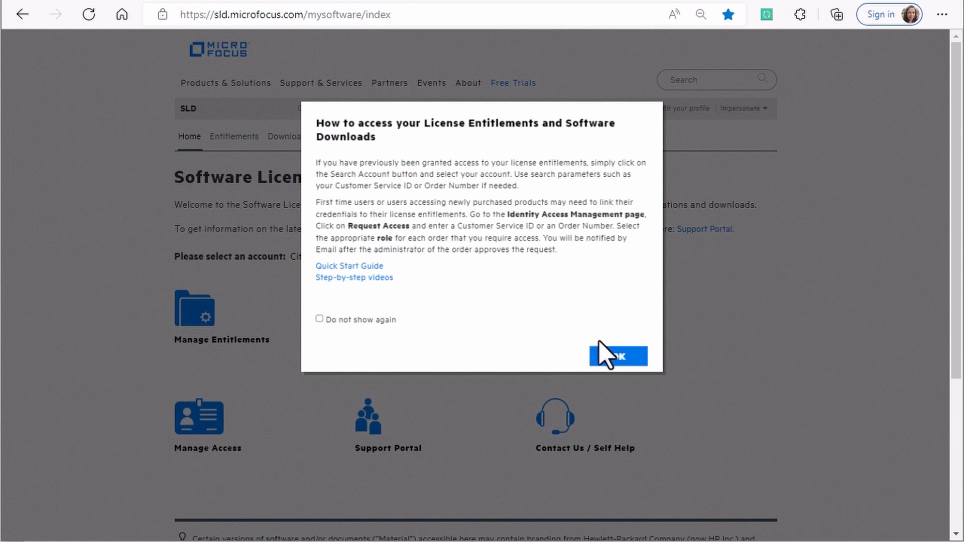
{"action": "left_click", "coordinate": [619, 356]}
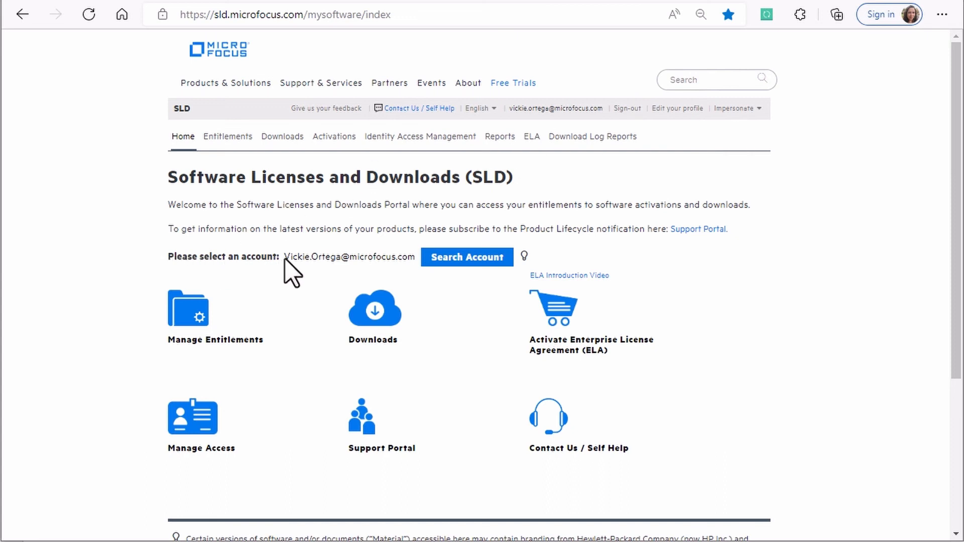
Open the account search, add an Account Name filter with the account holder's first name, and select the listed account
{"action": "left_click", "coordinate": [456, 257]}
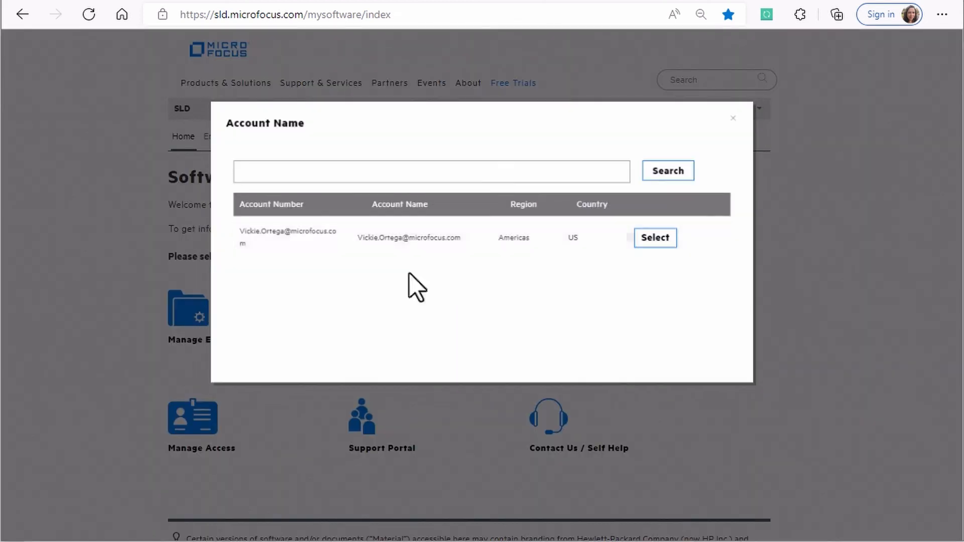
{"action": "left_click", "coordinate": [238, 173]}
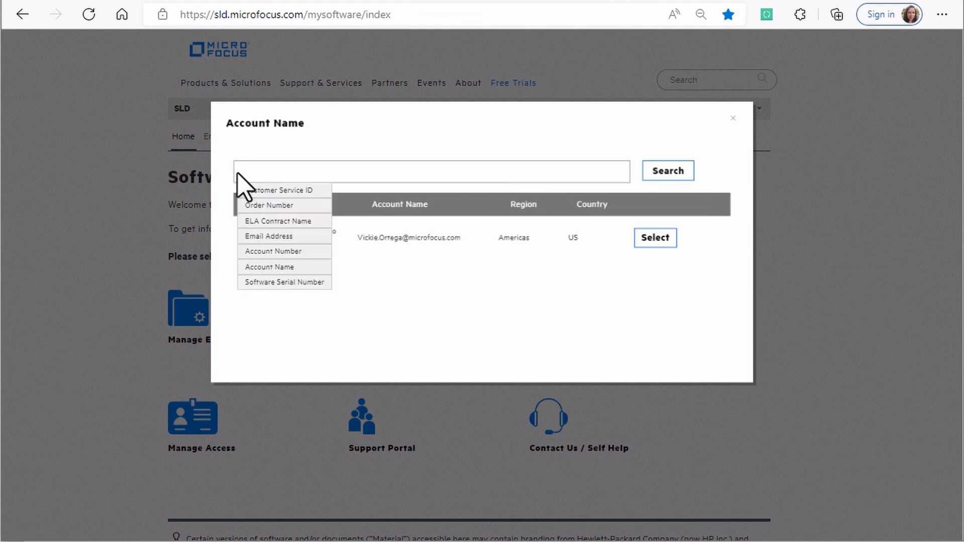
{"action": "left_click", "coordinate": [270, 268]}
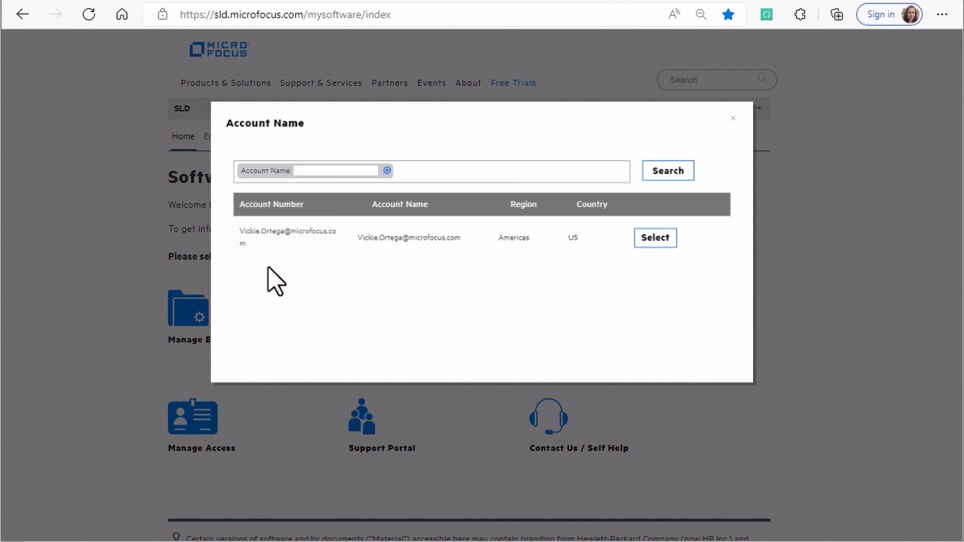
{"action": "type", "text": "vickie"}
{"action": "left_click", "coordinate": [371, 174]}
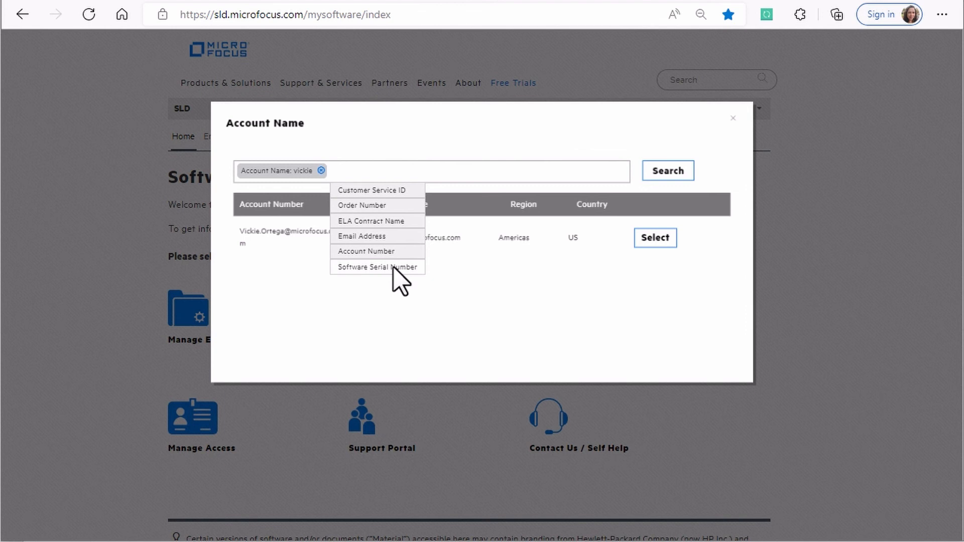
{"action": "left_click", "coordinate": [486, 289]}
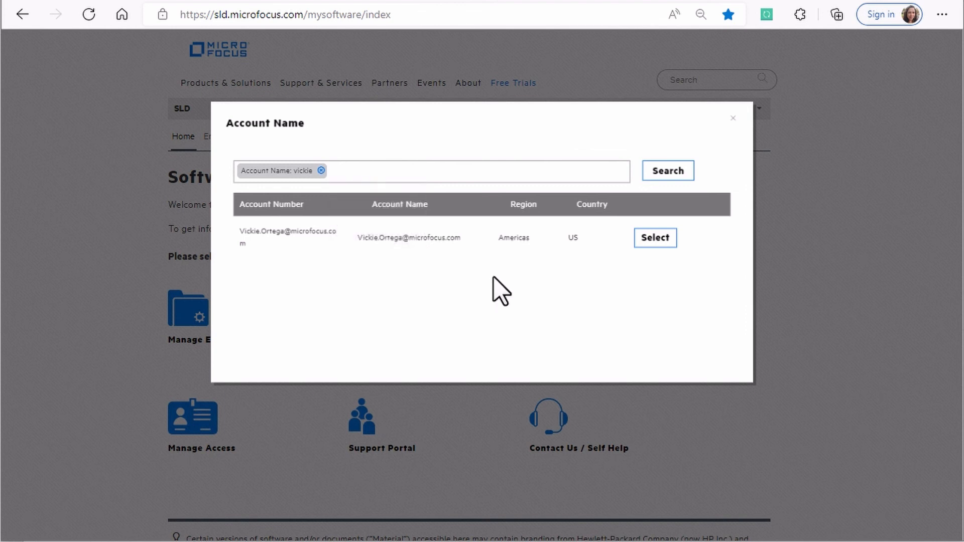
{"action": "left_click", "coordinate": [654, 239]}
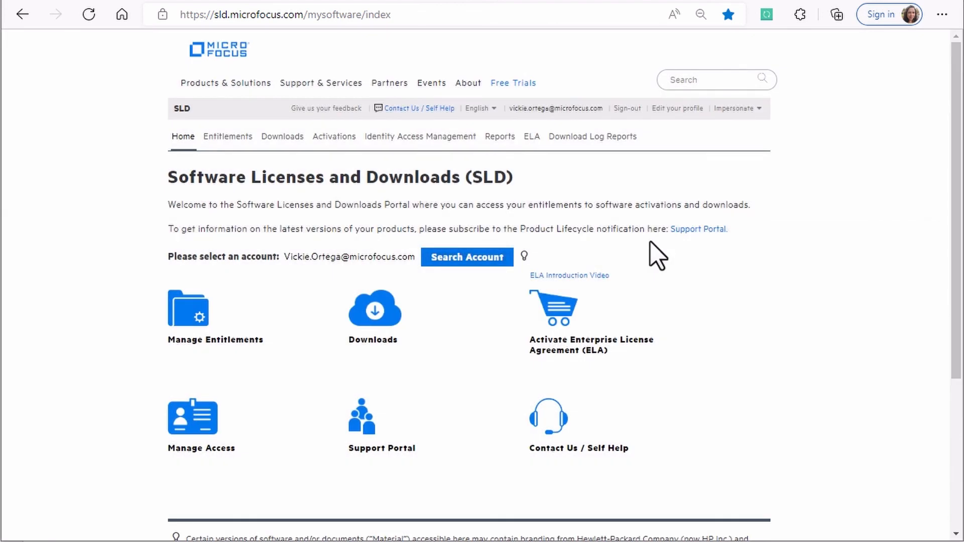
Open the software downloads and choose product SBM, product name SBM Production Concurrent User Sub SW E-LTU, version 12.0
{"action": "left_click", "coordinate": [376, 317]}
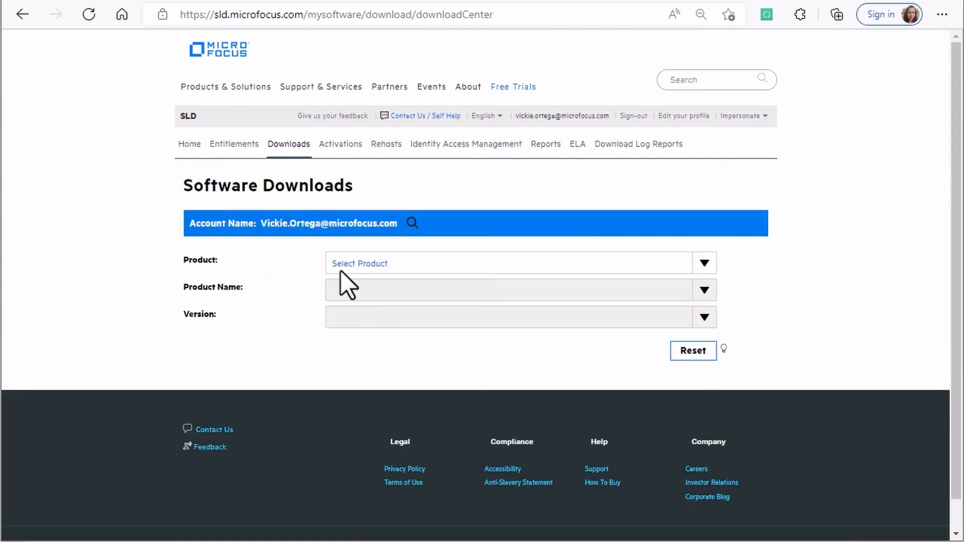
{"action": "left_click", "coordinate": [402, 271]}
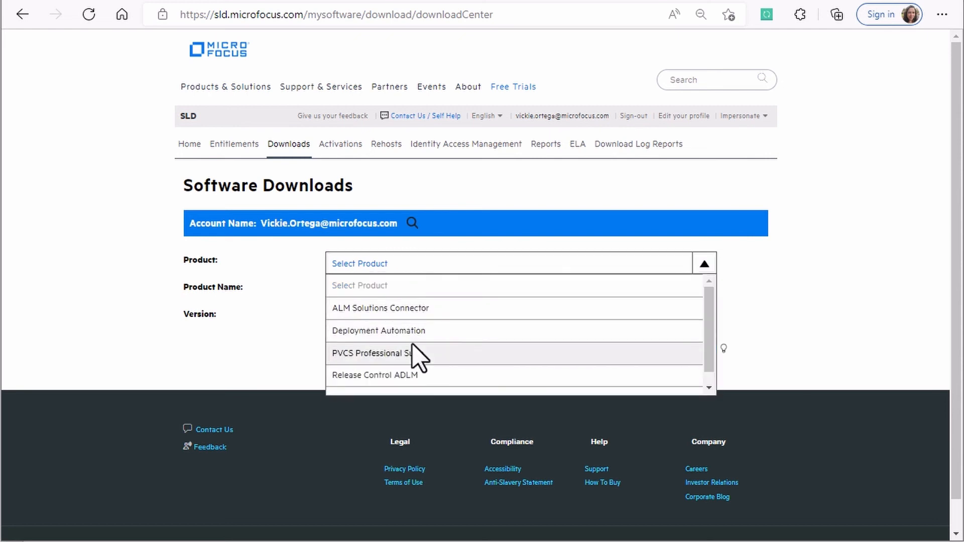
{"action": "scroll", "coordinate": [421, 357], "scroll_direction": "down", "scroll_amount": 1}
{"action": "left_click", "coordinate": [351, 383]}
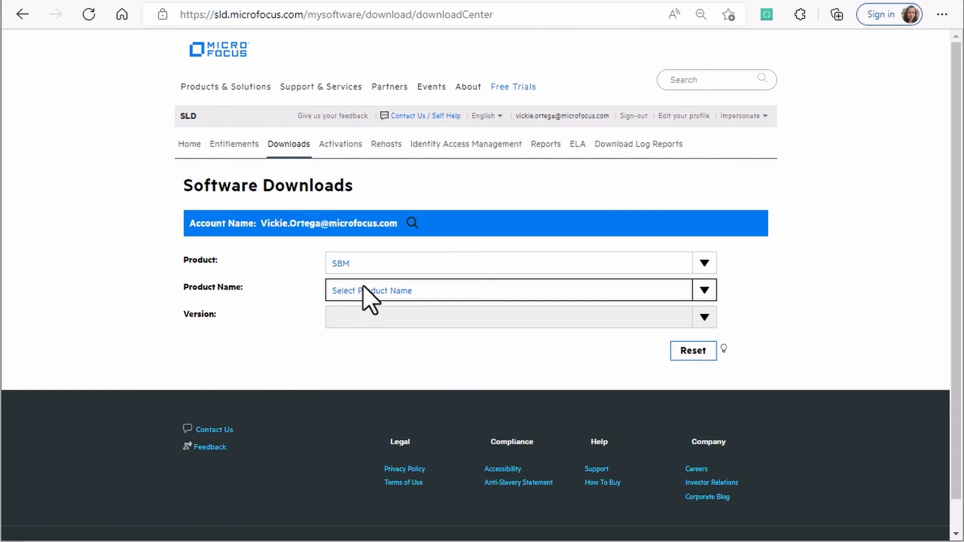
{"action": "left_click", "coordinate": [370, 296]}
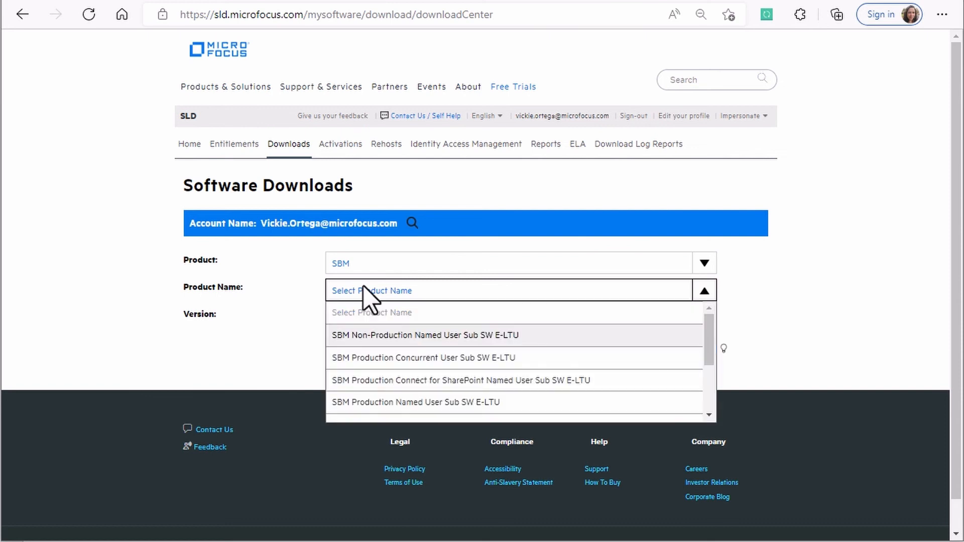
{"action": "left_click", "coordinate": [386, 358]}
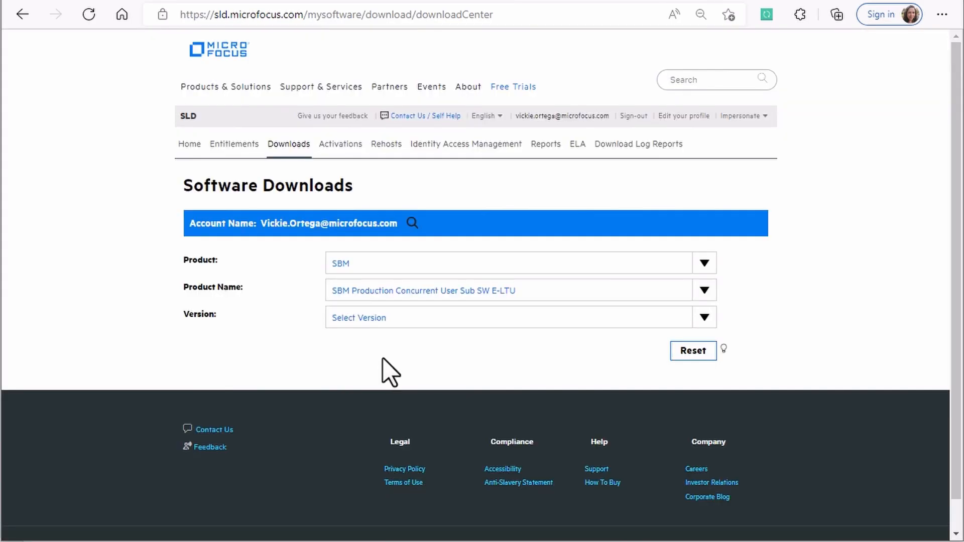
{"action": "left_click", "coordinate": [383, 322]}
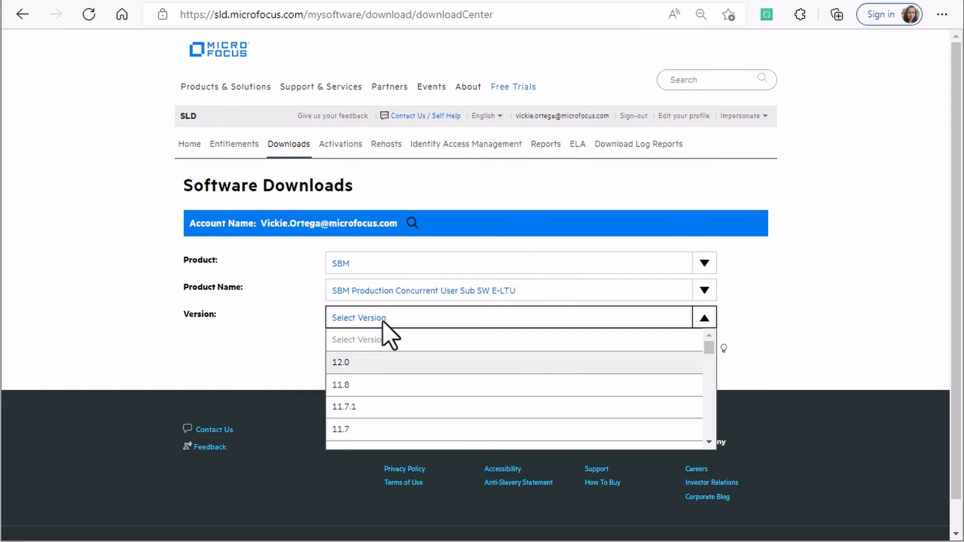
{"action": "left_click", "coordinate": [350, 364]}
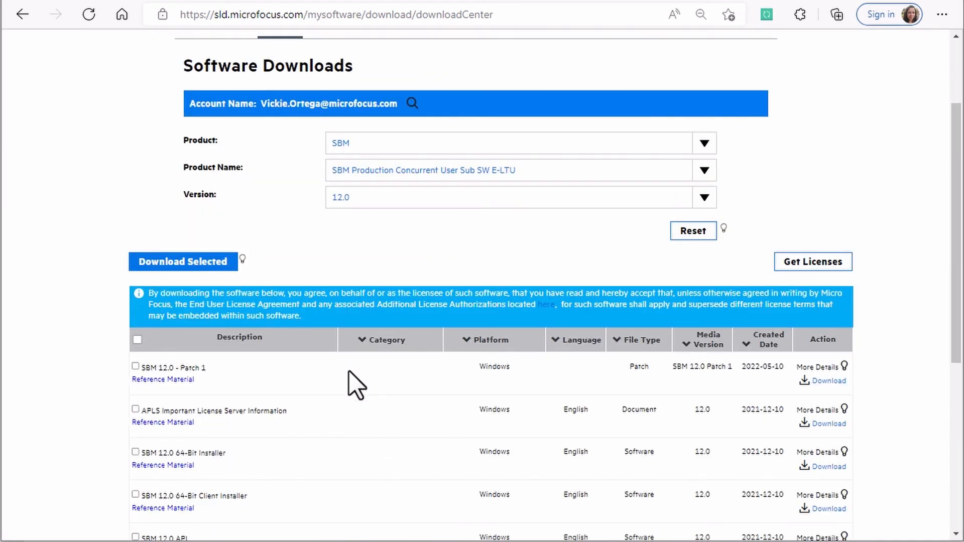
Look through the SBM 12.0 download list, examining the SBM 12.0 - Patch 1 and SBM 12.0 64-Bit Installer entries
{"action": "scroll", "coordinate": [357, 386], "scroll_direction": "down", "scroll_amount": 2}
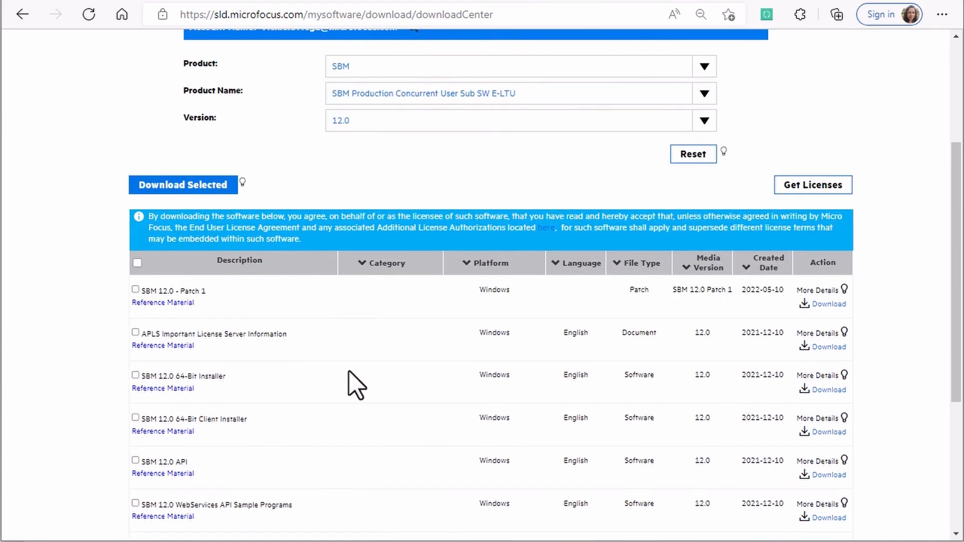
{"action": "scroll", "coordinate": [356, 386], "scroll_direction": "down", "scroll_amount": 2}
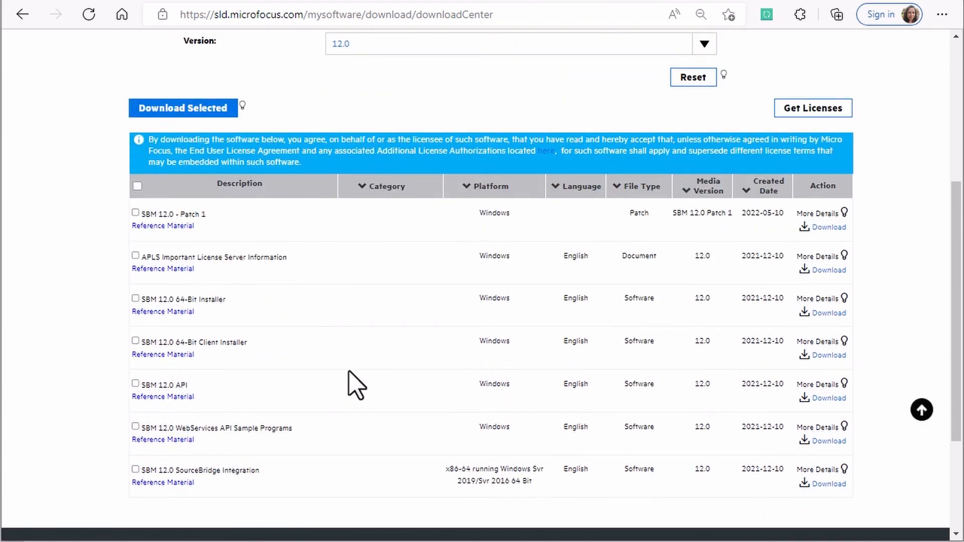
{"action": "double_click", "coordinate": [203, 214]}
{"action": "left_click_drag", "start_coordinate": [203, 211], "coordinate": [179, 213]}
{"action": "left_click", "coordinate": [179, 214]}
{"action": "left_click_drag", "start_coordinate": [227, 301], "coordinate": [142, 301]}
{"action": "left_click", "coordinate": [213, 301]}
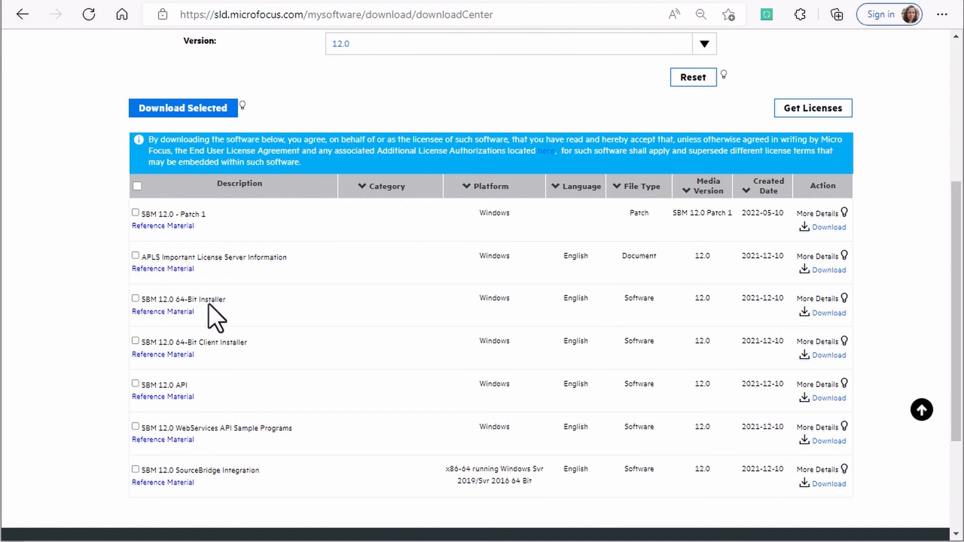